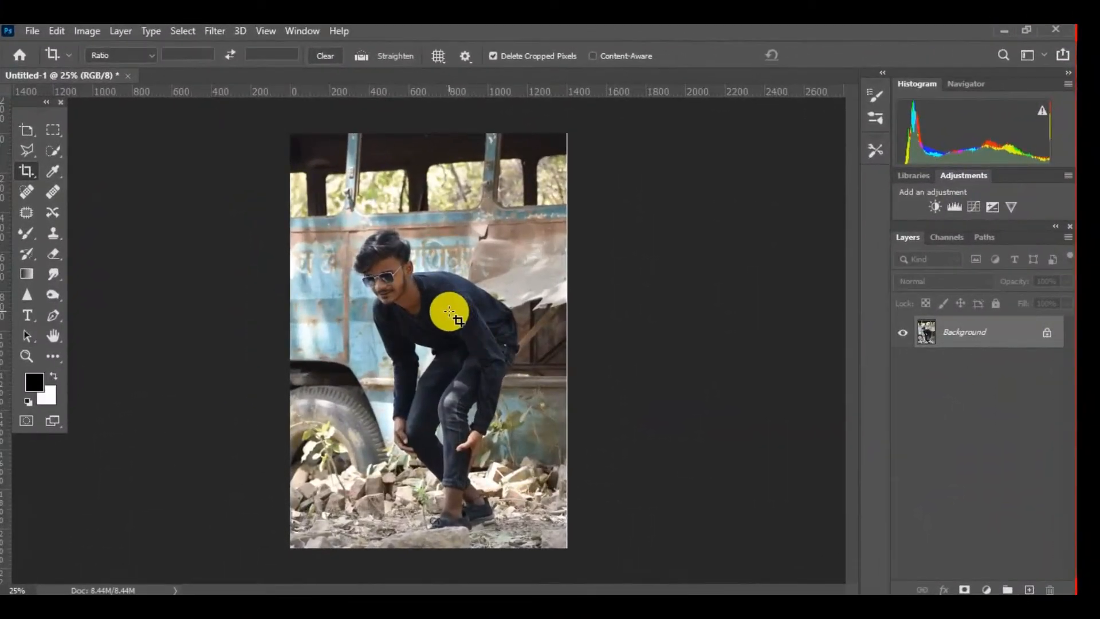
Step: Open the background photo in the Camera Raw Filter
scroll(419, 280, "up", 2)
left_click_drag(381, 221, 390, 239)
scroll(394, 240, "down", 2)
scroll(395, 241, "down", 1)
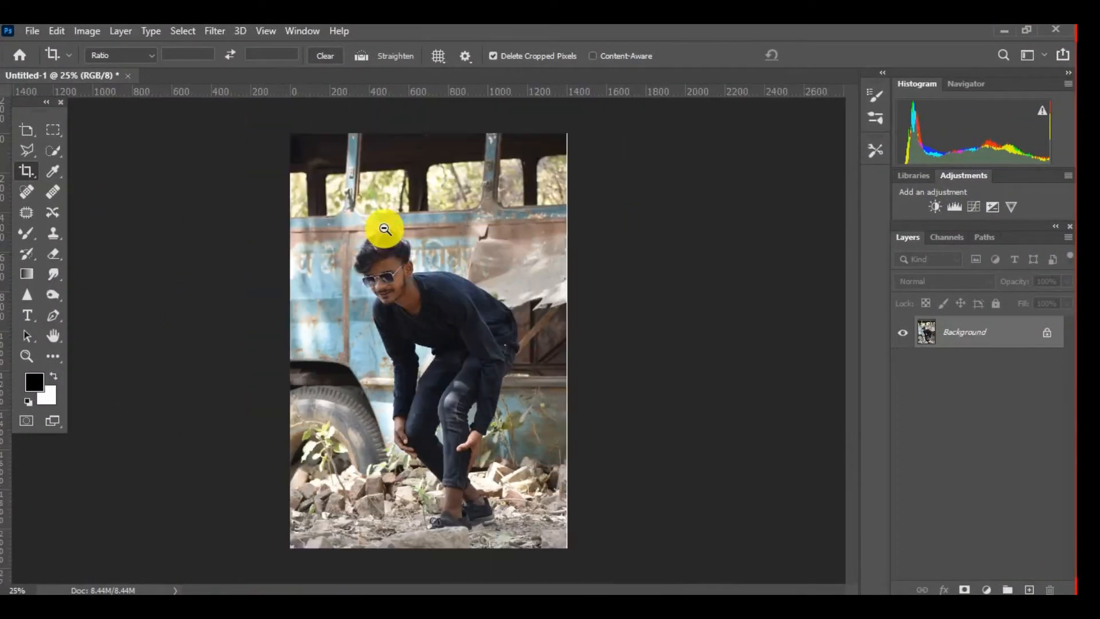
left_click(215, 30)
left_click(235, 126)
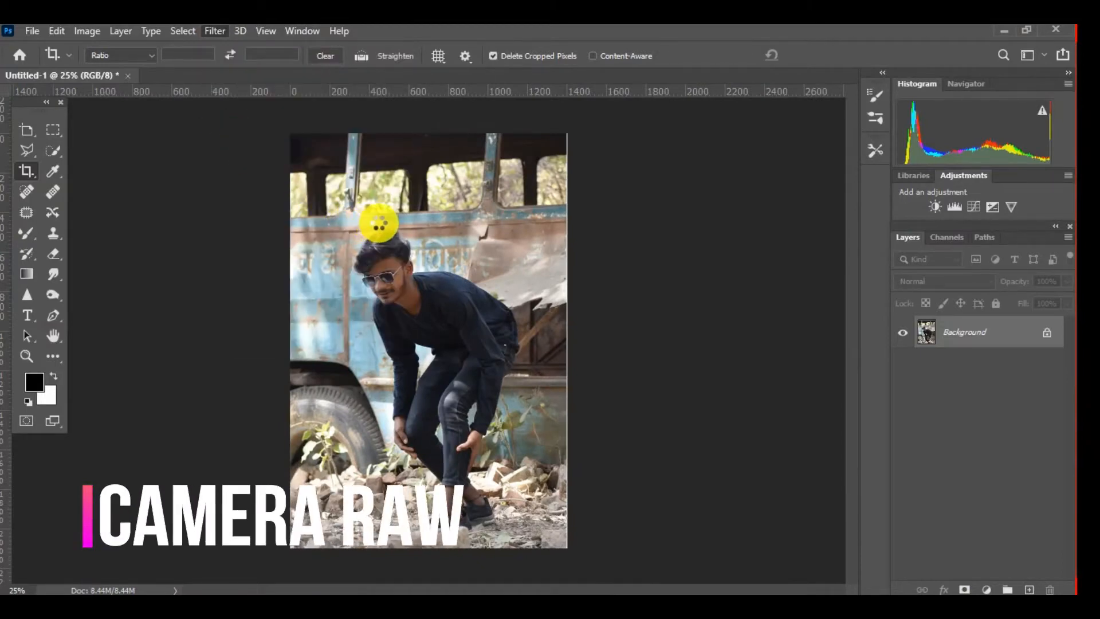
Step: Set the basic adjustments to Contrast +5, Highlights -100, Shadows +36, Whites +43, Blacks -14, Texture +32 and Clarity +15
left_click(397, 221)
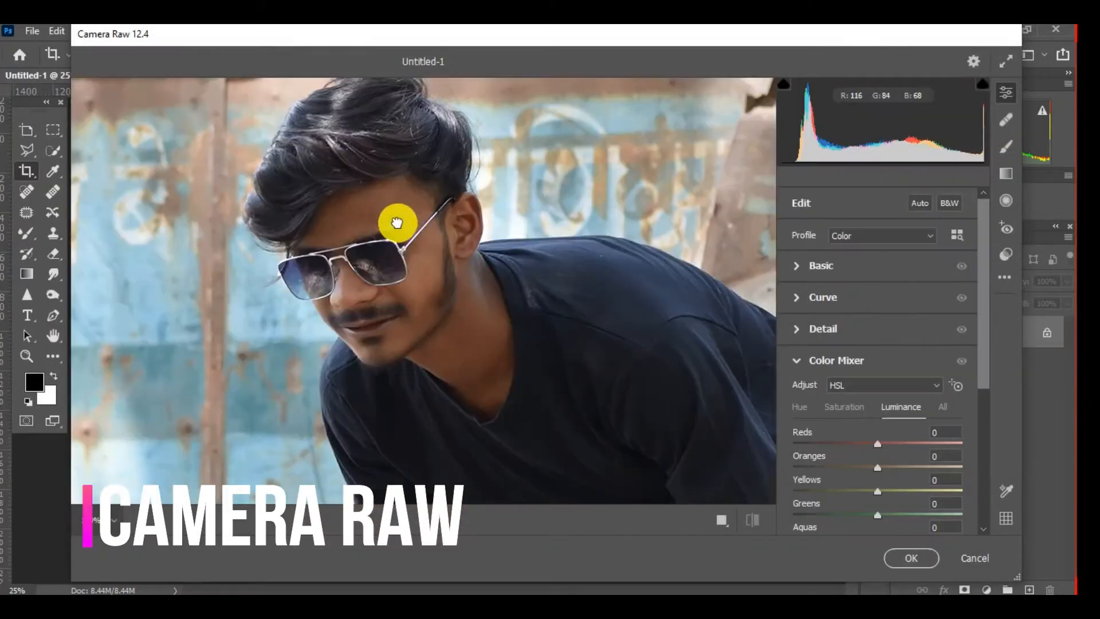
left_click(872, 266)
left_click_drag(982, 255, 971, 300)
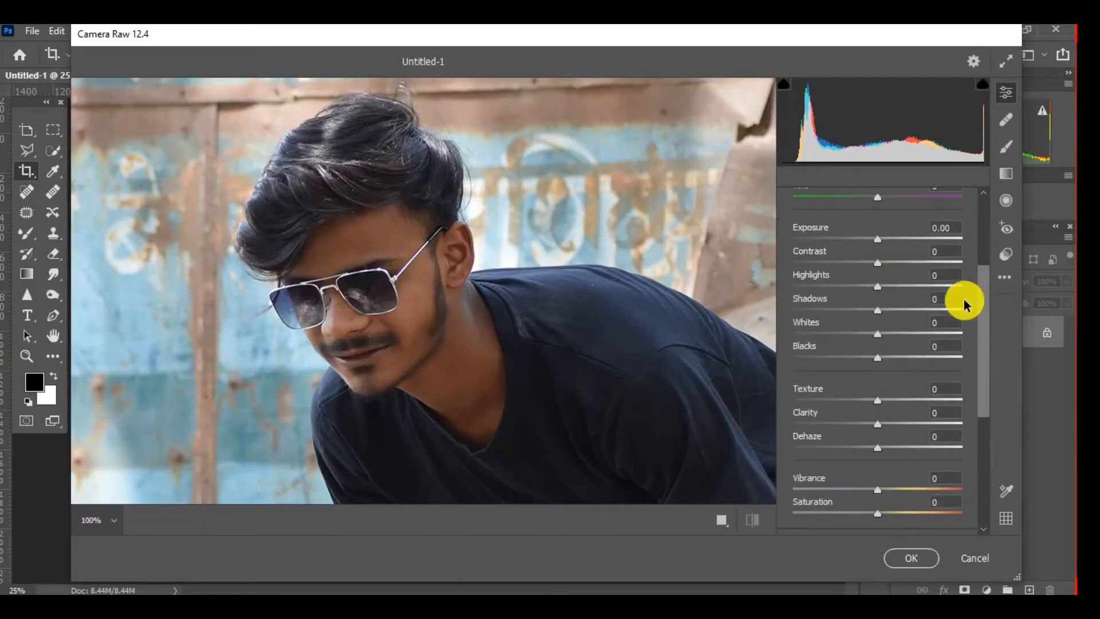
left_click(459, 240)
left_click(901, 300)
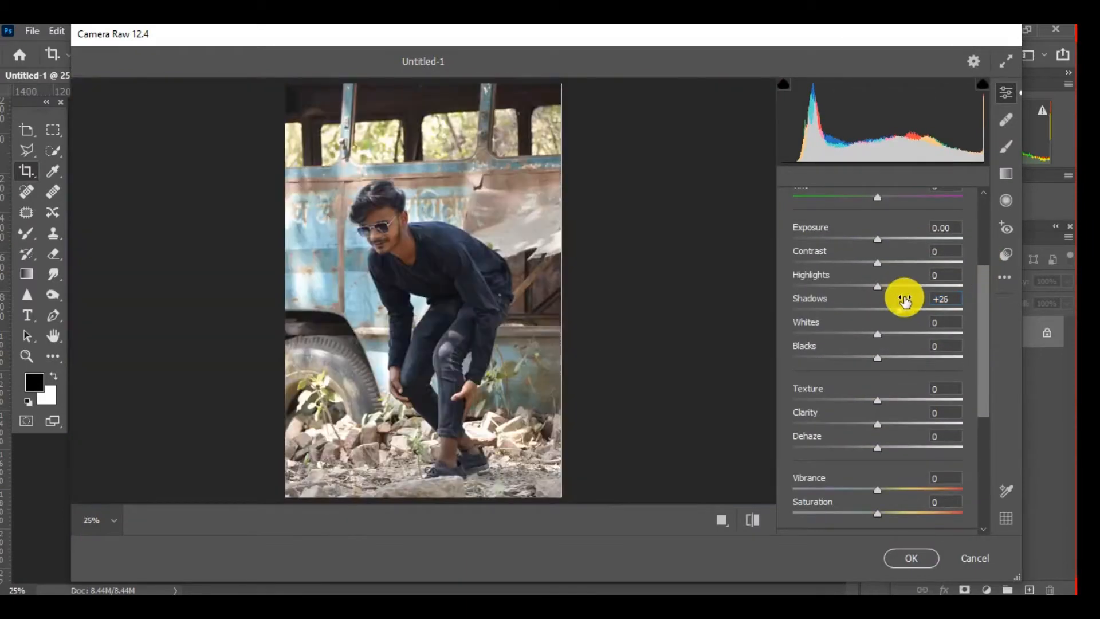
left_click_drag(901, 312, 909, 310)
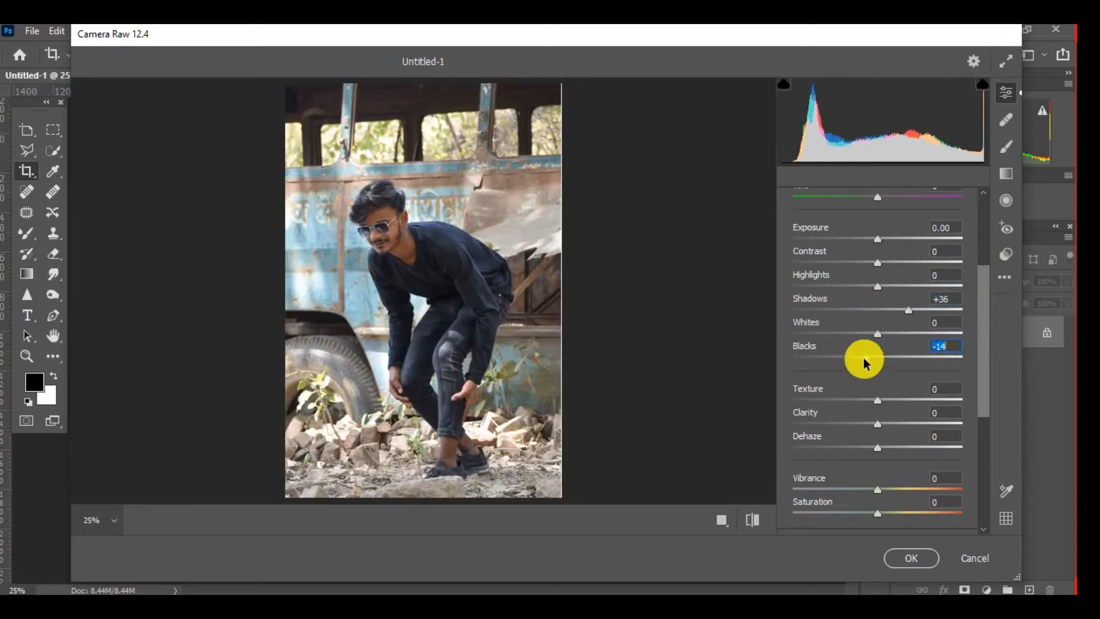
left_click_drag(862, 292, 761, 287)
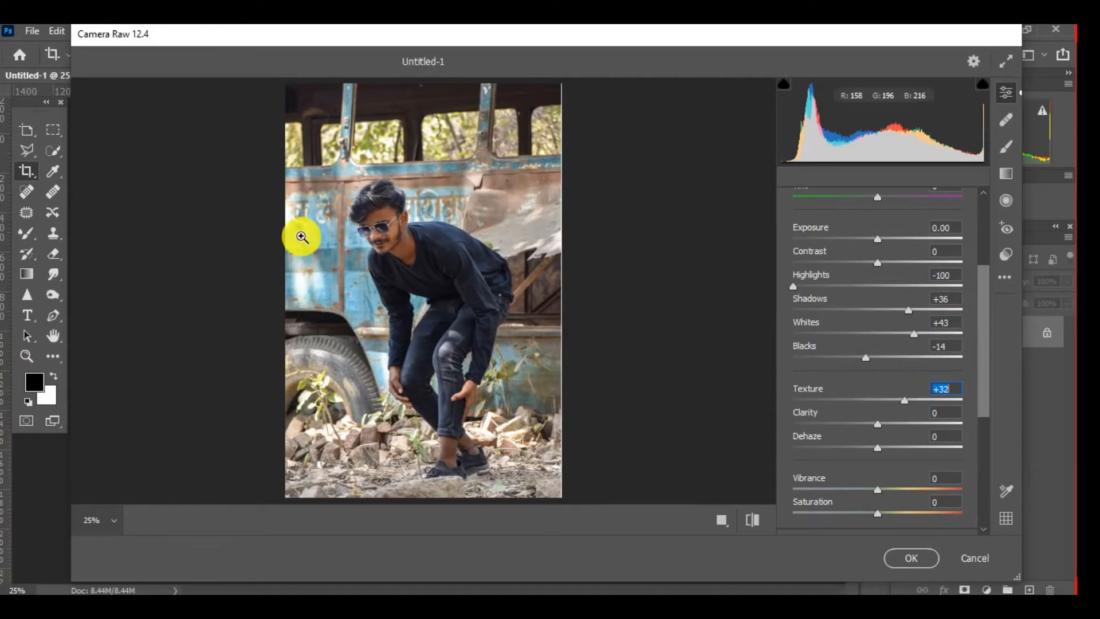
left_click(301, 235)
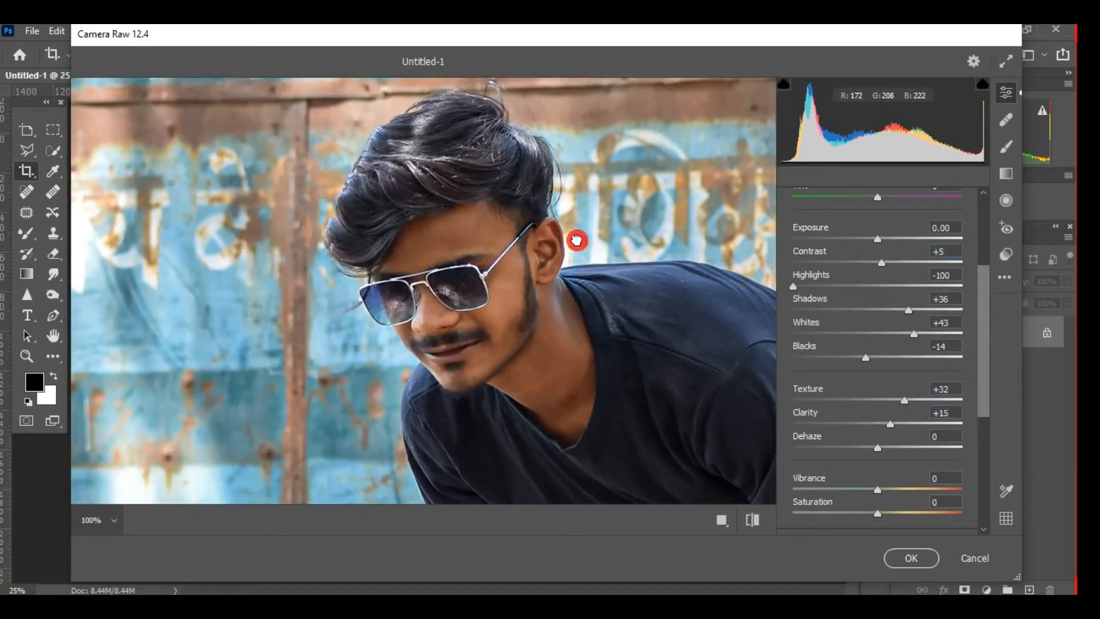
left_click(577, 238)
Step: Raise the luminance of the oranges slightly in the Color Mixer
left_click_drag(983, 307, 984, 394)
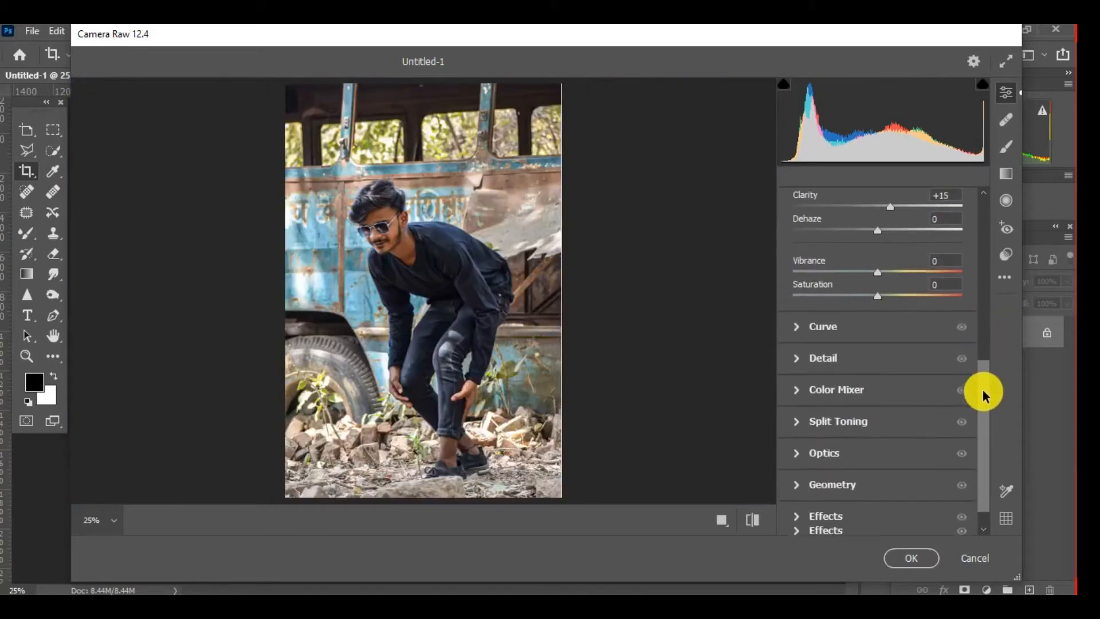
left_click(850, 386)
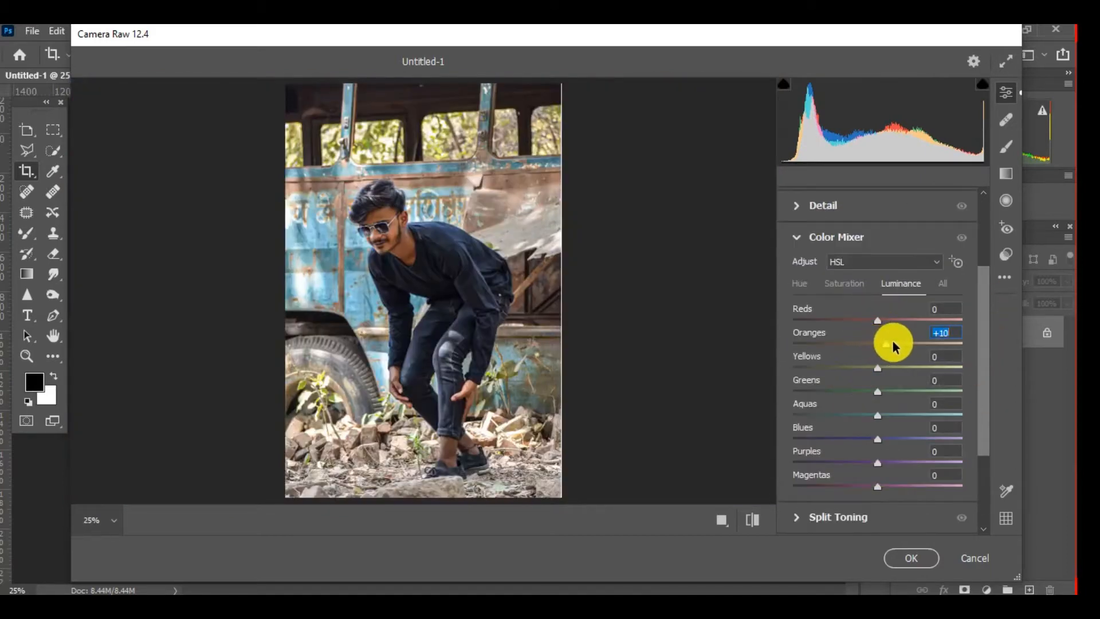
left_click_drag(894, 344, 896, 344)
Step: Set the Color Mixer saturation to Oranges -10, Yellows -100, Greens -100, Aquas +14 and Blues +16, and apply the filter
left_click(844, 287)
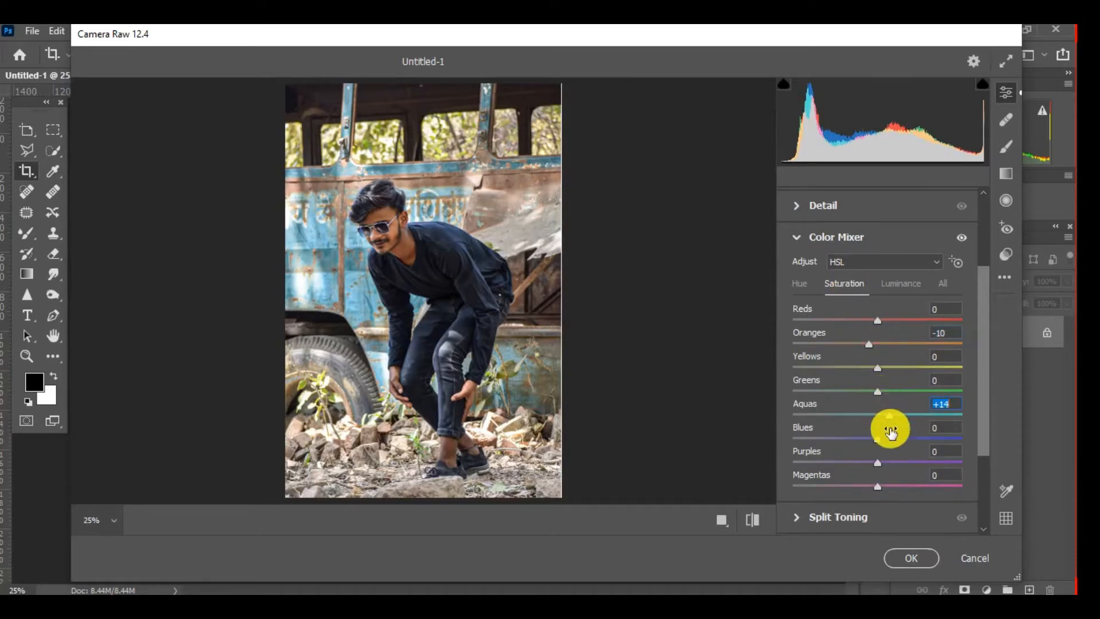
left_click_drag(877, 368, 669, 369)
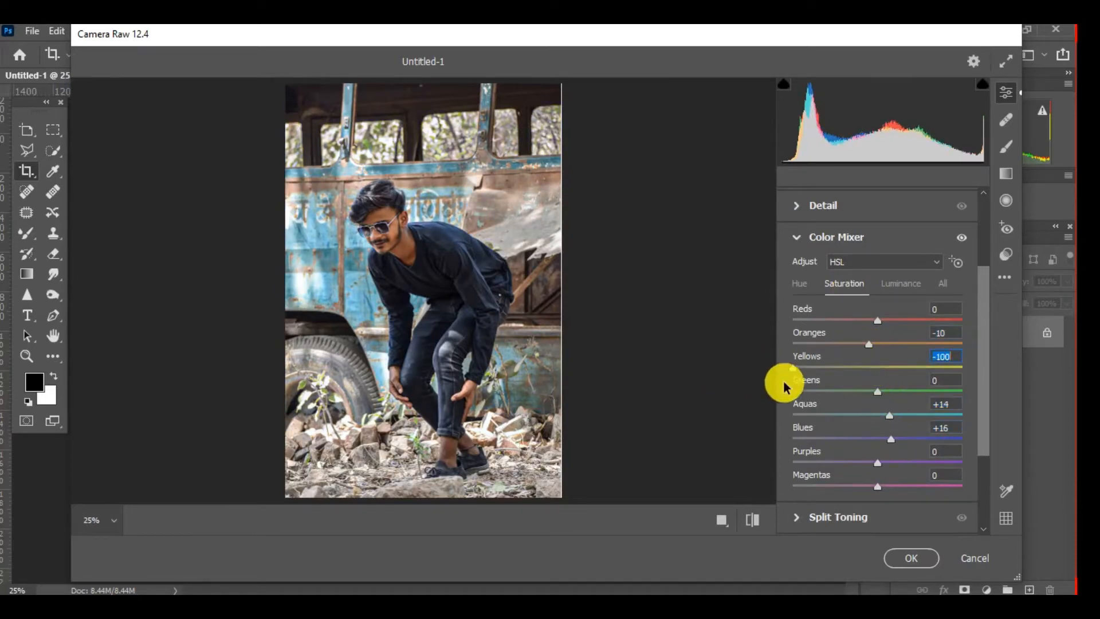
left_click_drag(877, 393, 637, 383)
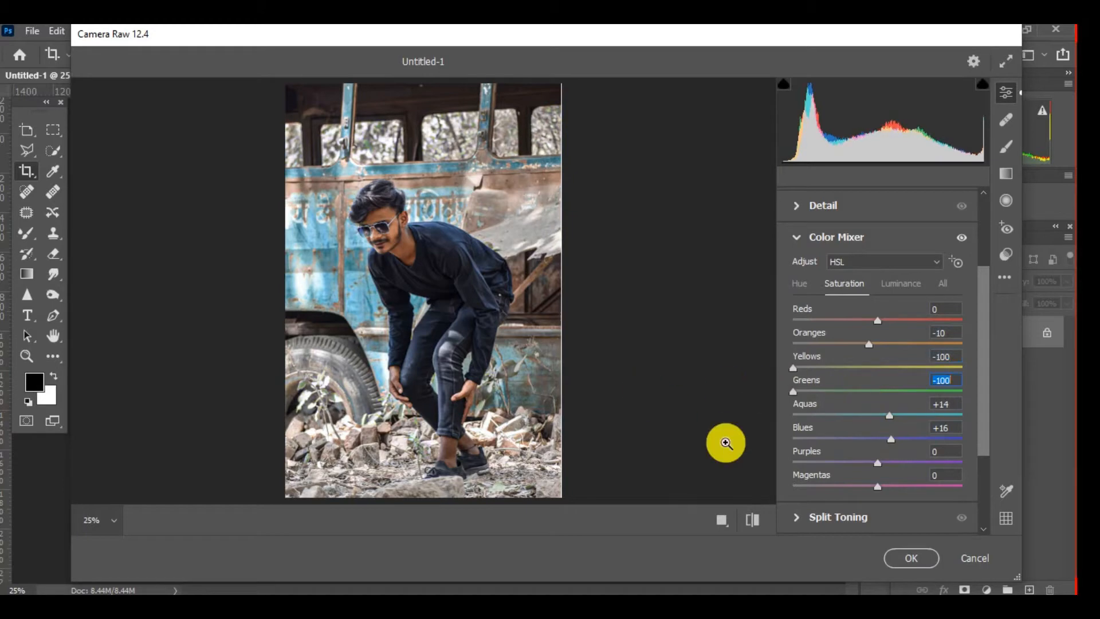
left_click(907, 554)
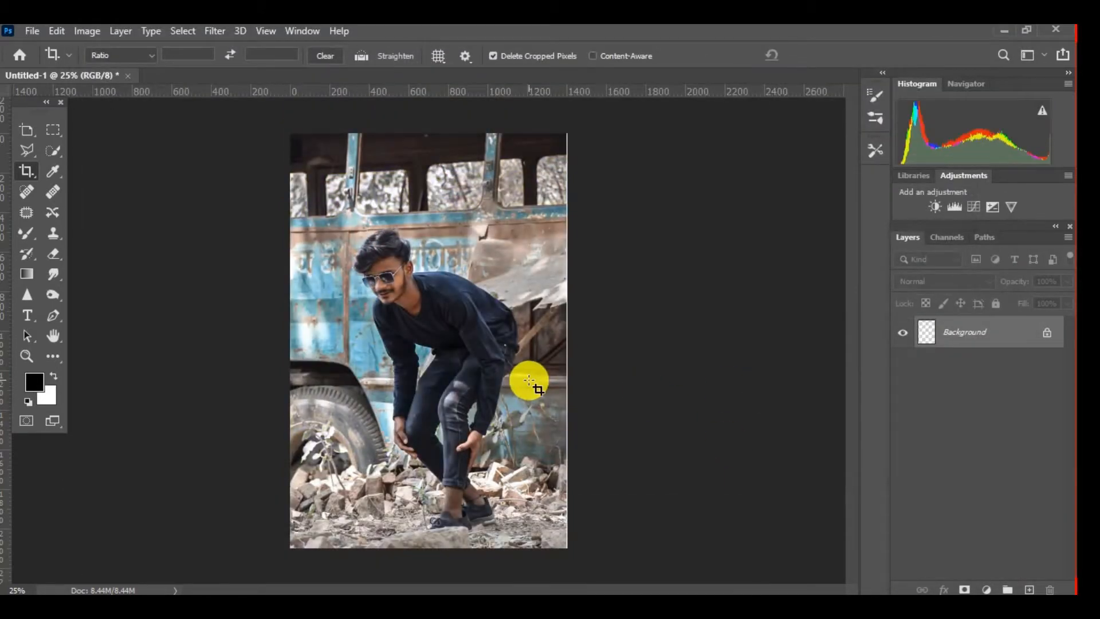
Step: Select the man's head, torso and arms with the Quick Selection tool at brush size 90
left_click(390, 249, "ctrl")
left_click(390, 249, "ctrl")
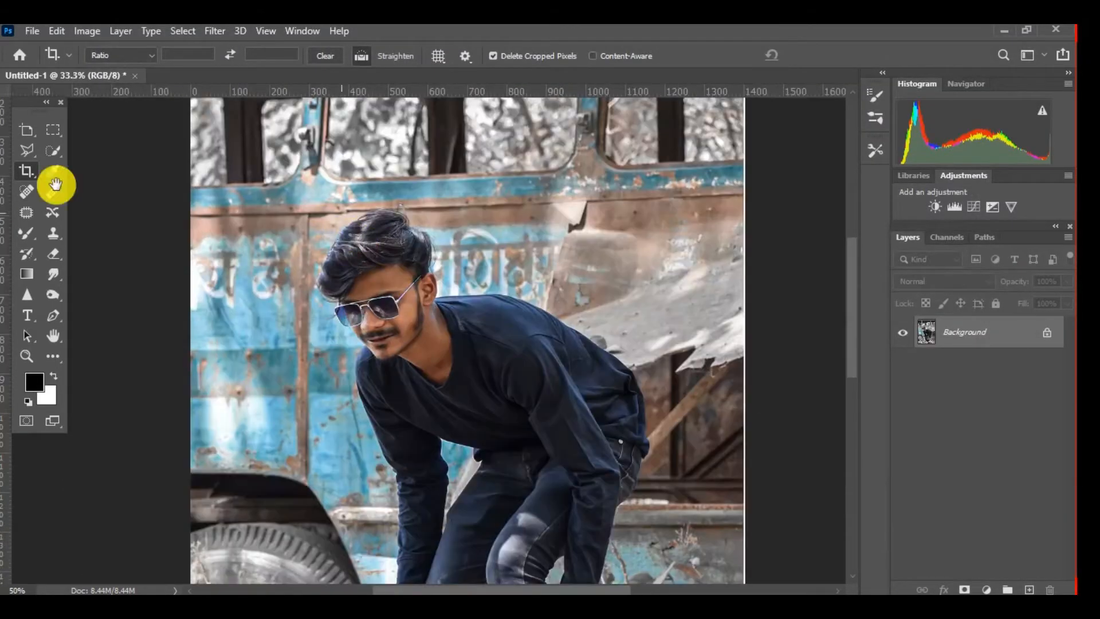
left_click(52, 150)
left_click(147, 167)
key("]")
key("]")
key("]")
key("]")
key("]")
key("]")
key("]")
key("]")
key("]")
key("]")
key("]")
key("]")
key("]")
mouse_move(380, 258)
left_mouse_down()
mouse_move(390, 322)
mouse_move(530, 343)
mouse_move(603, 431)
left_mouse_up()
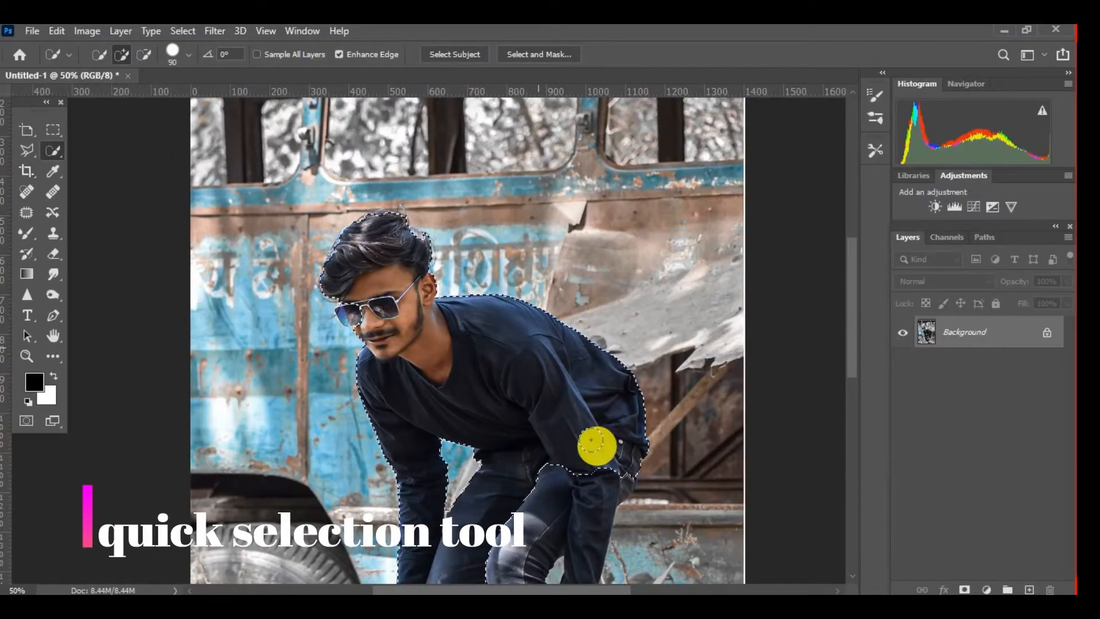
Step: Extend the quick selection over the man's legs, hands and shoes with brush size 45
scroll(533, 386, "down", 5)
left_click(537, 467, "ctrl")
key("[")
key("[")
key("[")
key("[")
key("[")
mouse_move(530, 393)
left_mouse_down()
mouse_move(556, 421)
mouse_move(564, 392)
mouse_move(617, 450)
mouse_move(569, 472)
left_mouse_up()
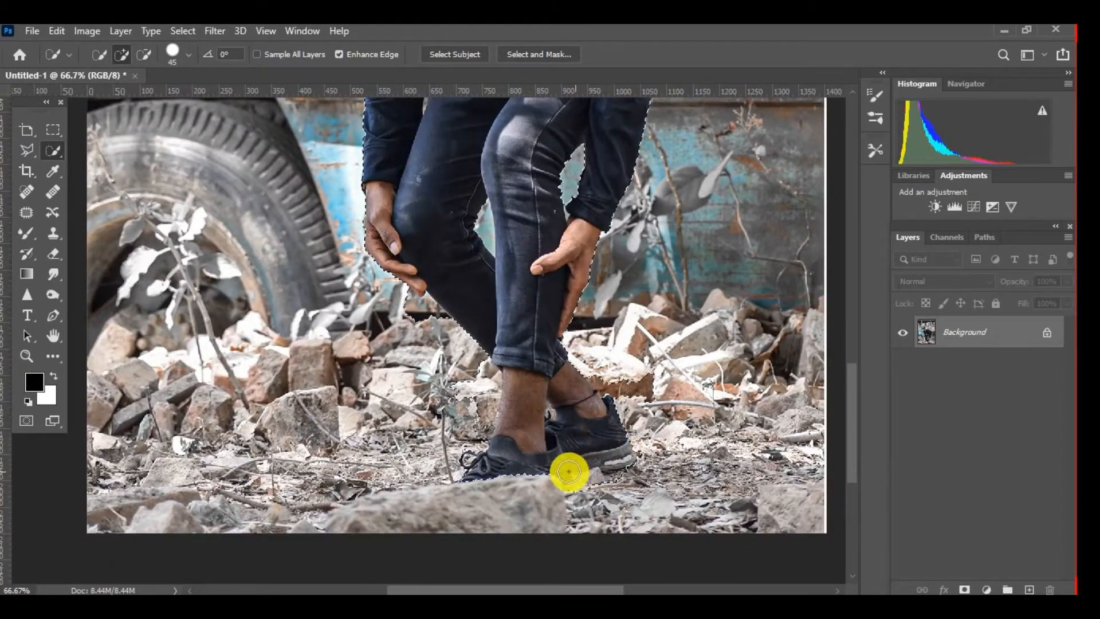
Step: Refine the quick selection around the sunglasses and the edge of the hair with brush size 20
scroll(440, 268, "up", 5)
left_click(335, 191, "ctrl")
left_click(300, 258, "ctrl")
key("[")
key("[")
key("[")
key("[")
key("[")
left_click(257, 255)
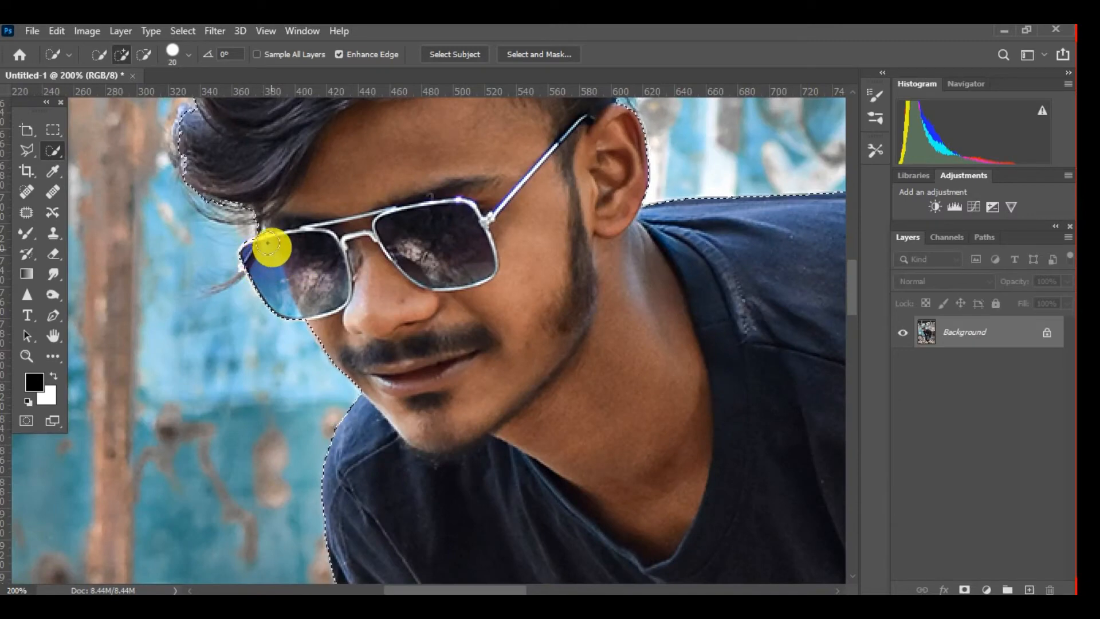
mouse_move(239, 176)
left_mouse_down()
mouse_move(265, 286)
mouse_move(217, 223)
mouse_move(278, 140)
mouse_move(224, 254)
left_mouse_up()
left_click_drag(241, 211, 280, 149)
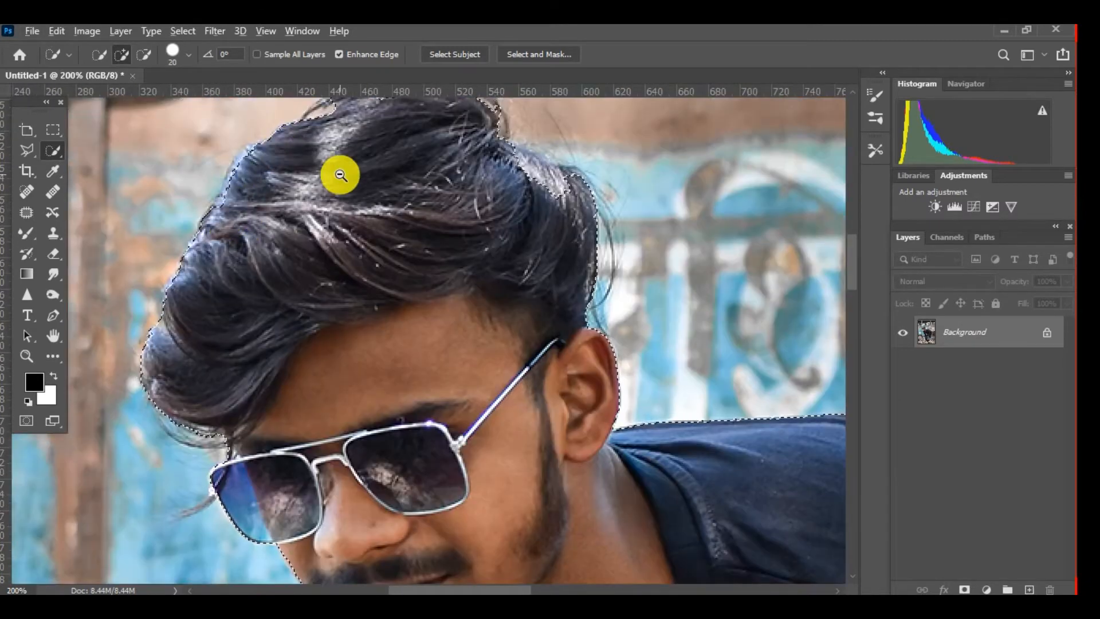
Step: Add a layer mask from the selection to isolate the man from the background
left_click(340, 175, "alt")
left_click_drag(632, 357, 470, 235)
left_click_drag(687, 580, 594, 343)
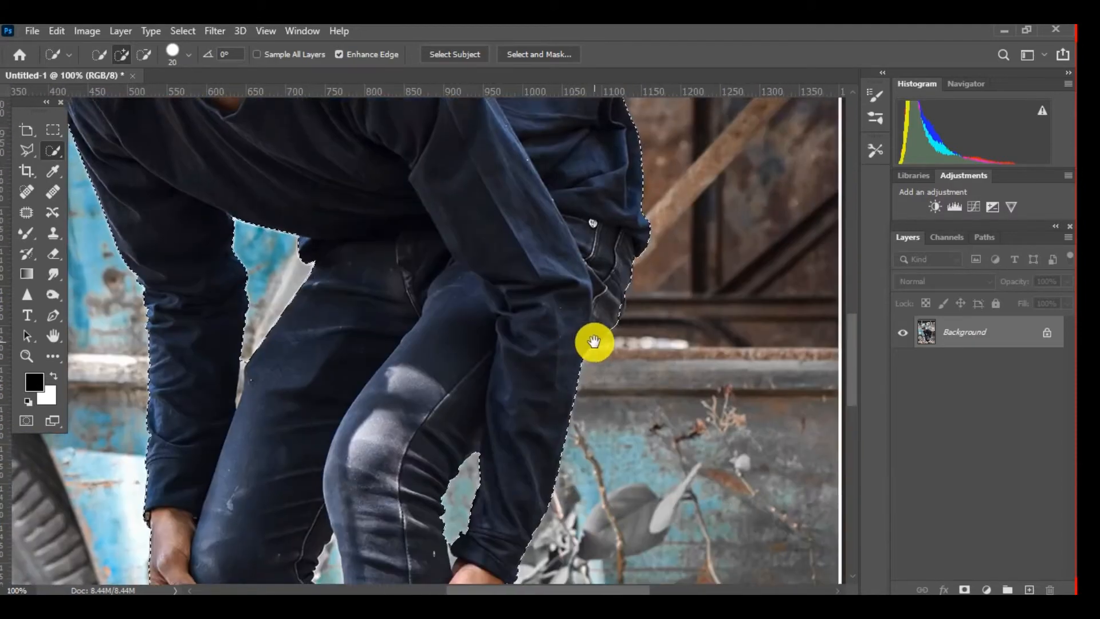
scroll(594, 342, "down", 5)
left_click(965, 590)
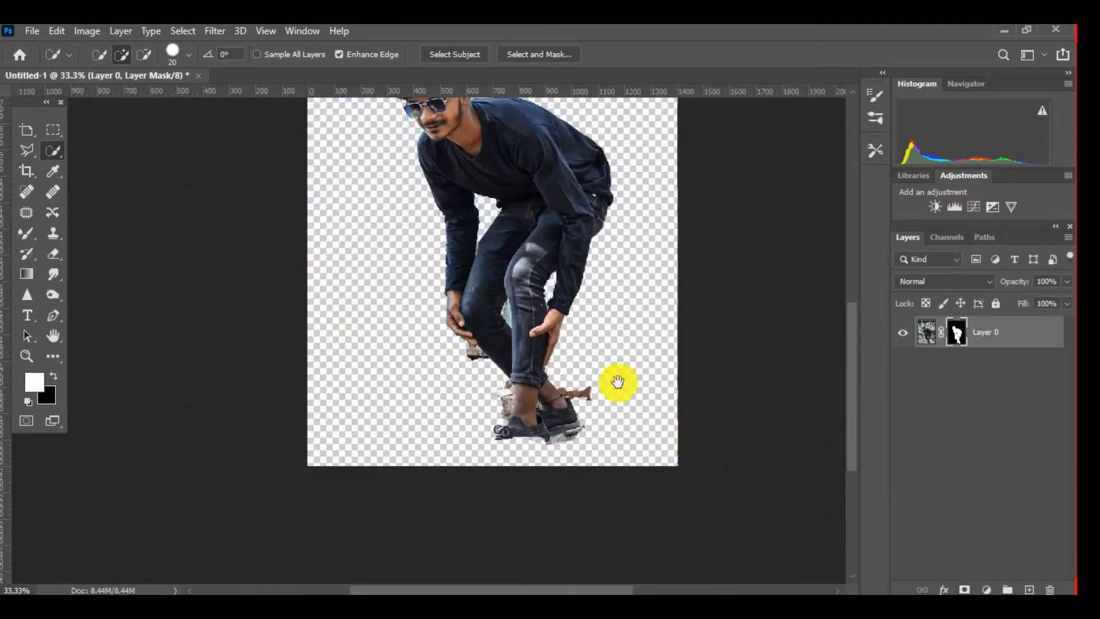
Step: Refine the mask in Select and Mask by painting around the hair outline with the Refine Edge Brush at size 20
scroll(618, 382, "down", 1)
scroll(383, 236, "up", 4)
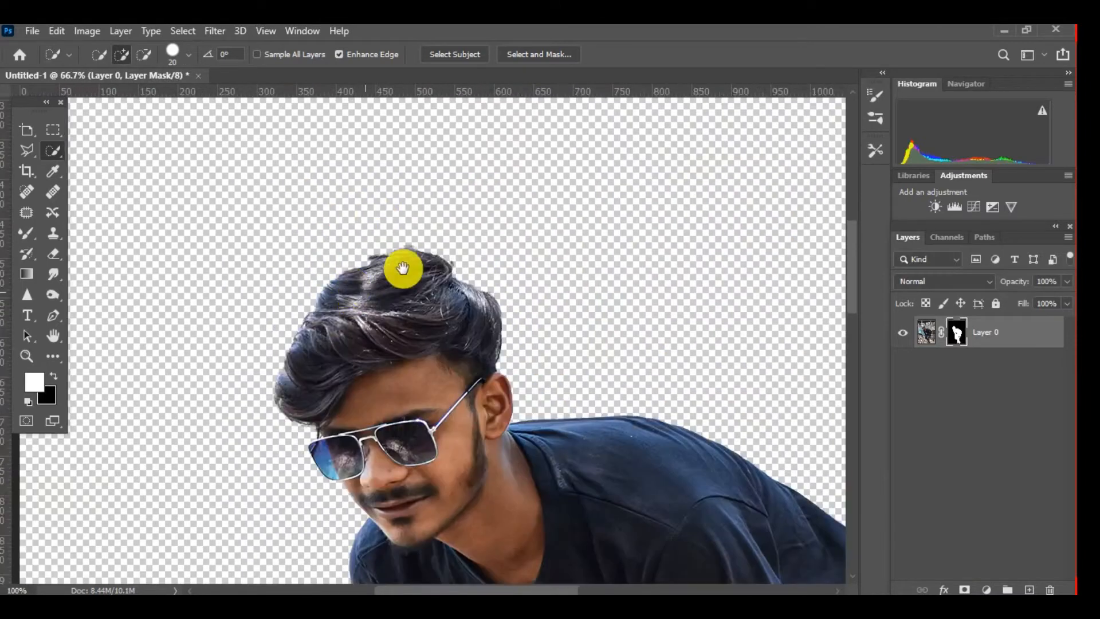
left_click_drag(401, 265, 405, 302)
right_click(944, 338)
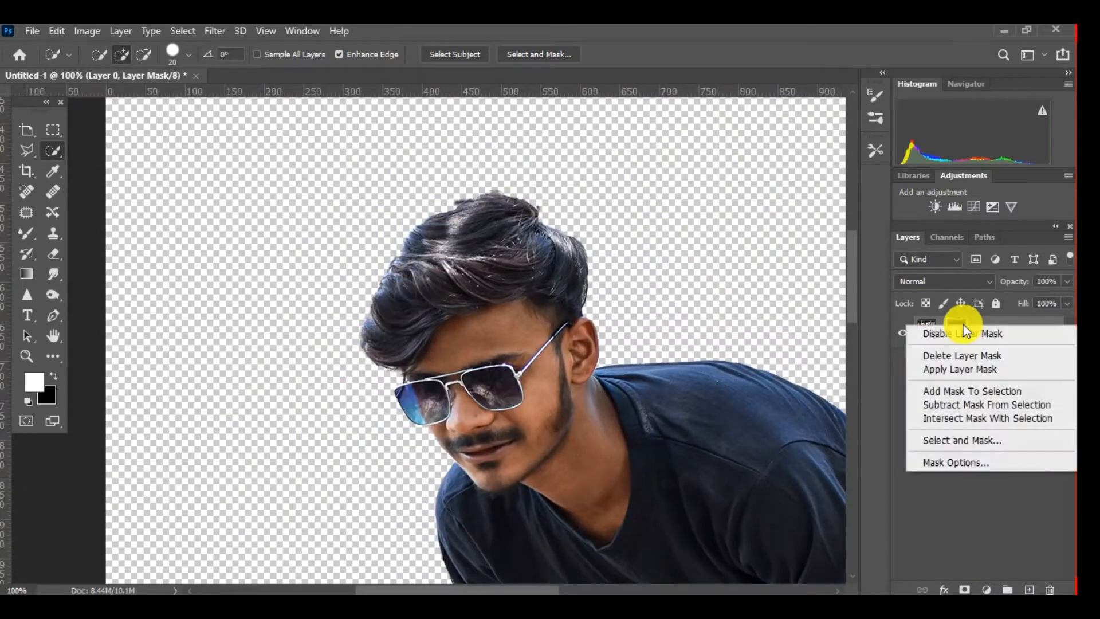
left_click(929, 436)
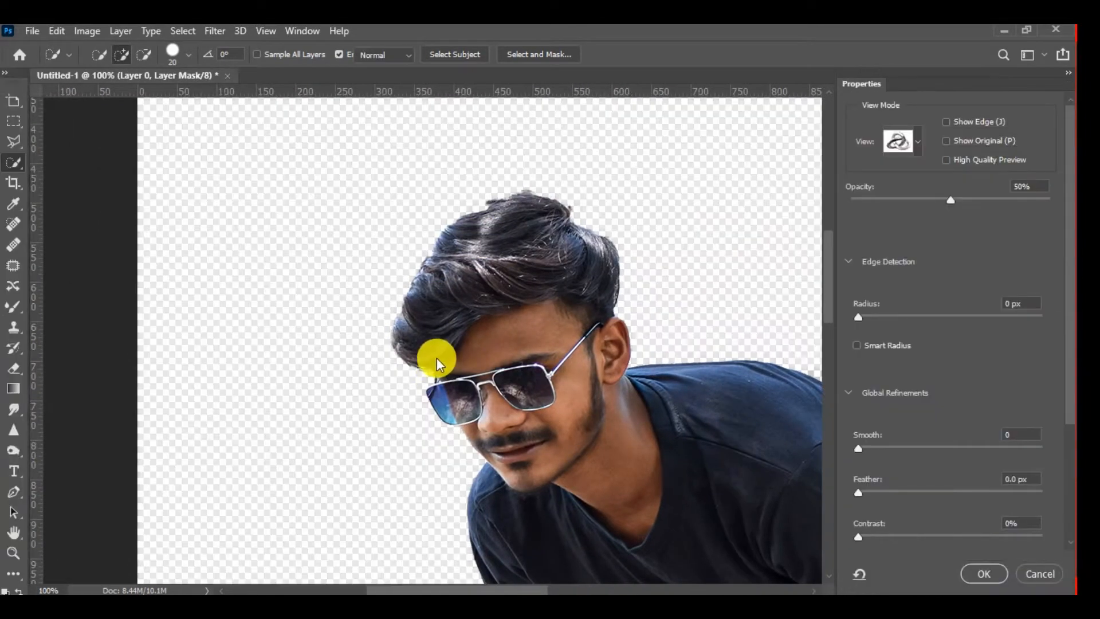
scroll(423, 367, "up", 1)
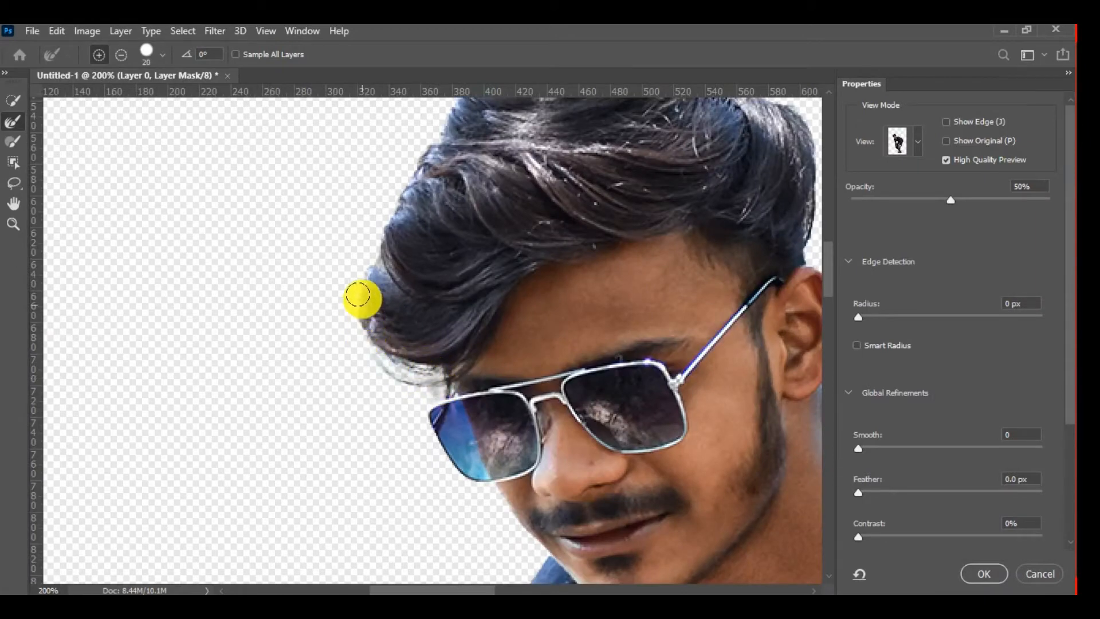
left_click_drag(462, 160, 394, 302)
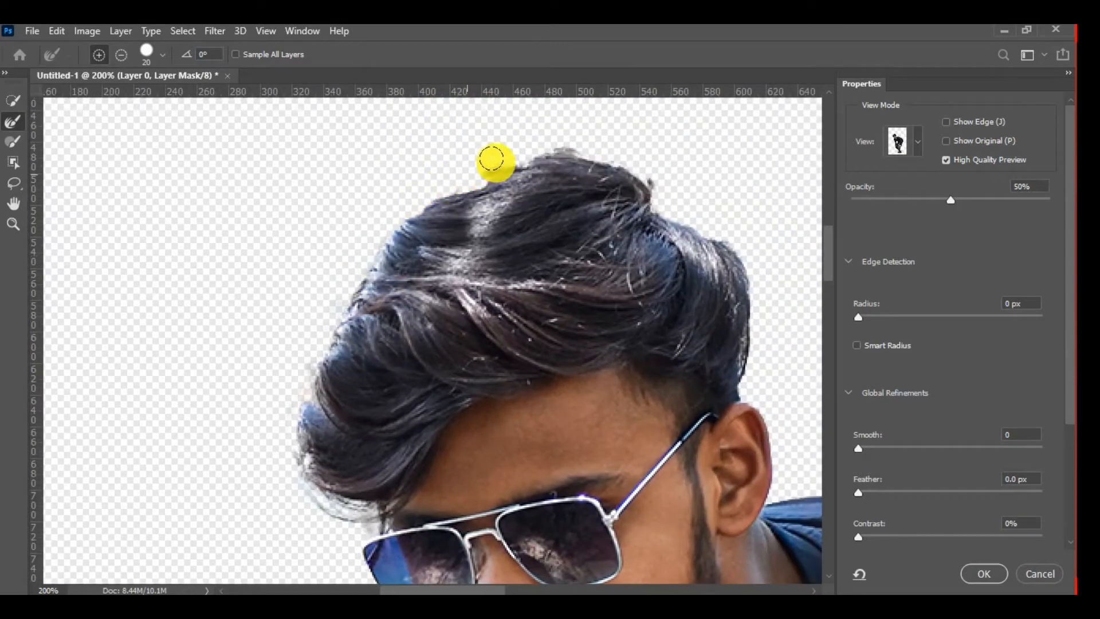
mouse_move(572, 143)
left_mouse_down()
mouse_move(614, 153)
mouse_move(655, 204)
left_mouse_up()
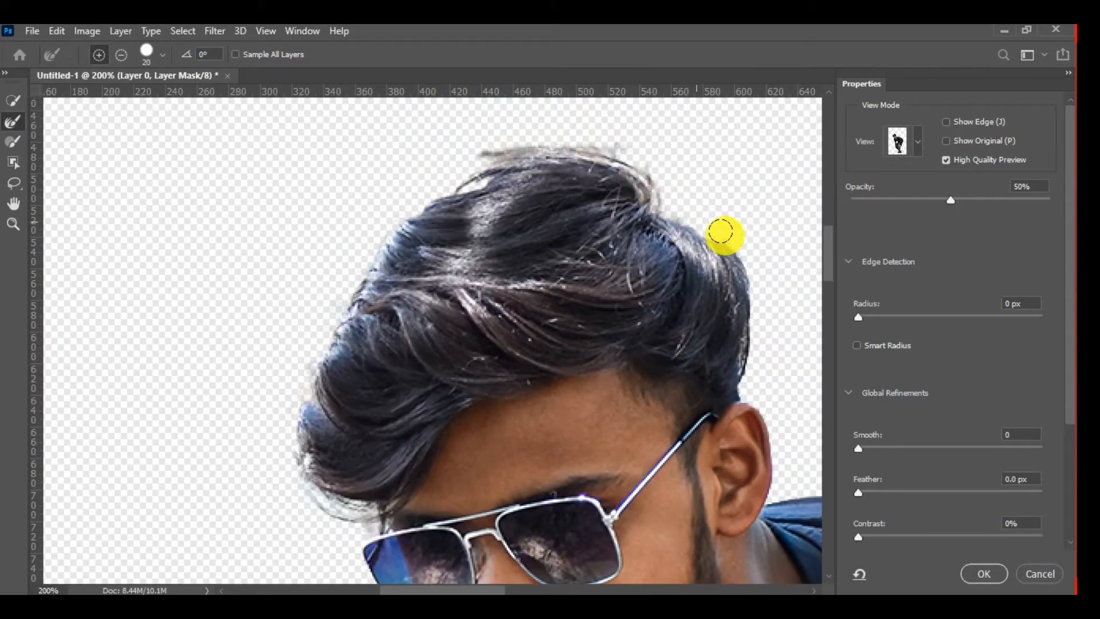
left_click_drag(742, 266, 751, 342)
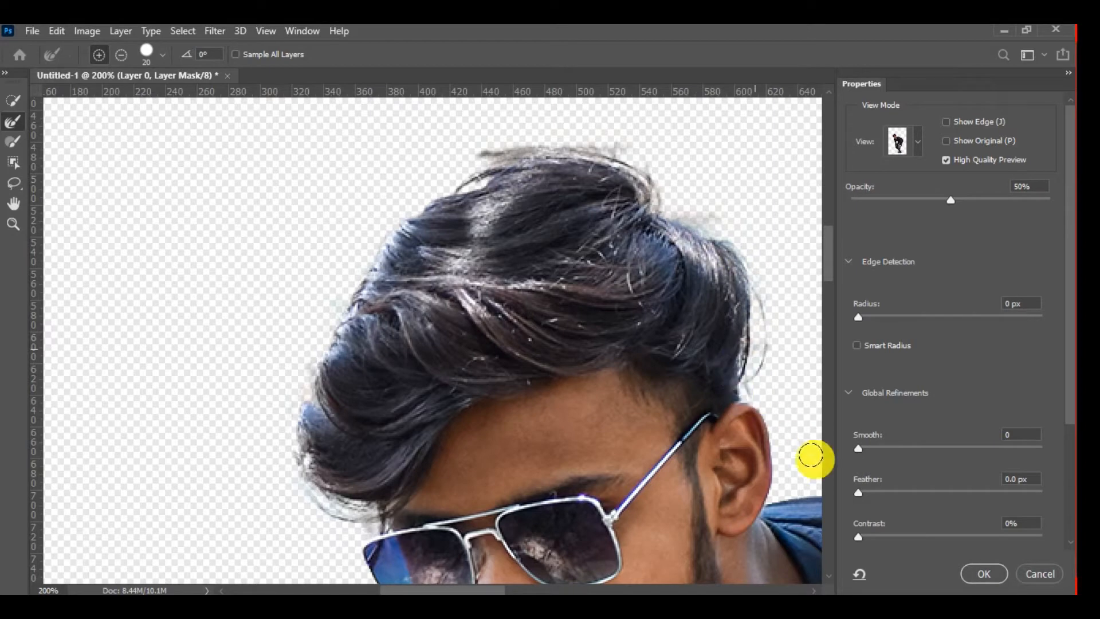
Step: Set the mask edge contrast to 13% and the edge detection radius to 1 px, and apply the refinement
left_click_drag(858, 537, 883, 538)
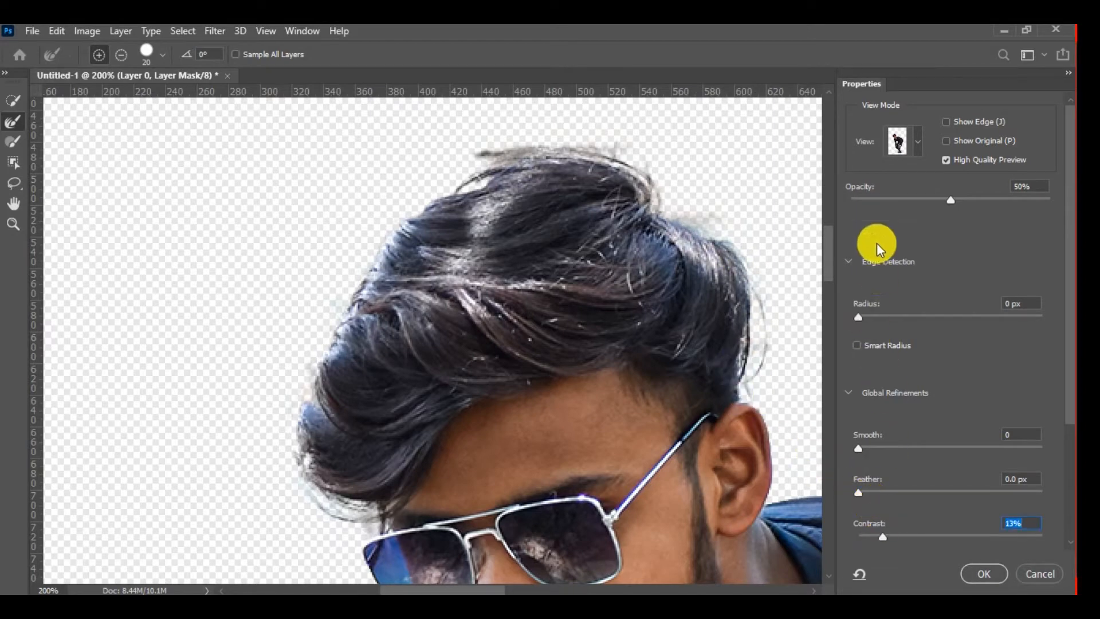
left_click(867, 314)
left_click(983, 574)
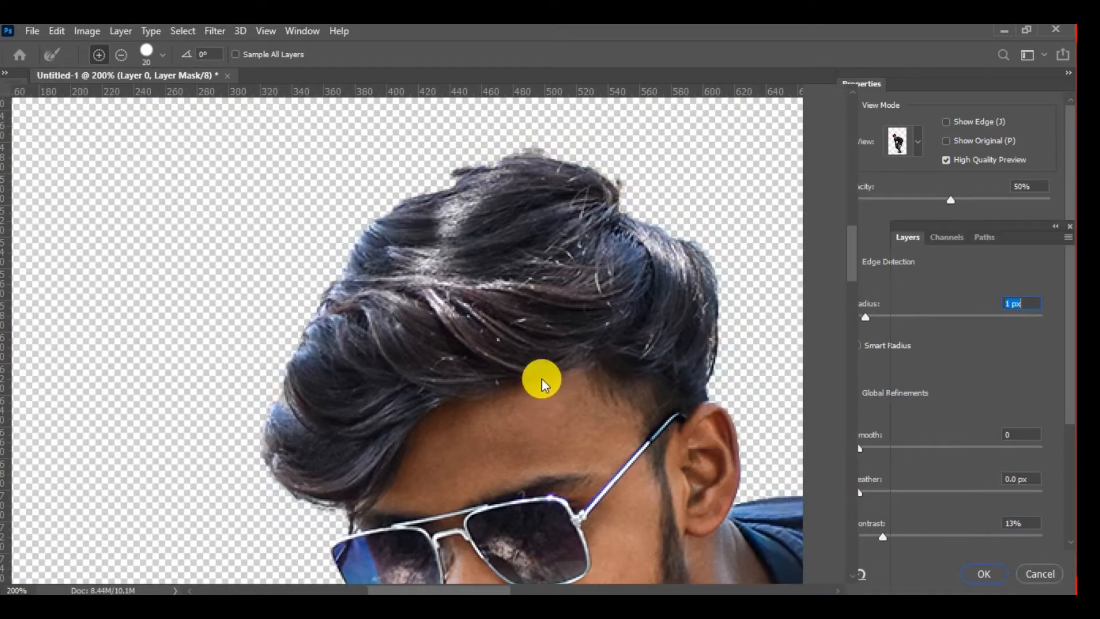
Step: Select the leftover background in the gap between the knees, remove it from the mask and clear the selection
left_click(560, 296, "alt")
left_click(560, 297, "alt")
left_click(560, 297, "alt")
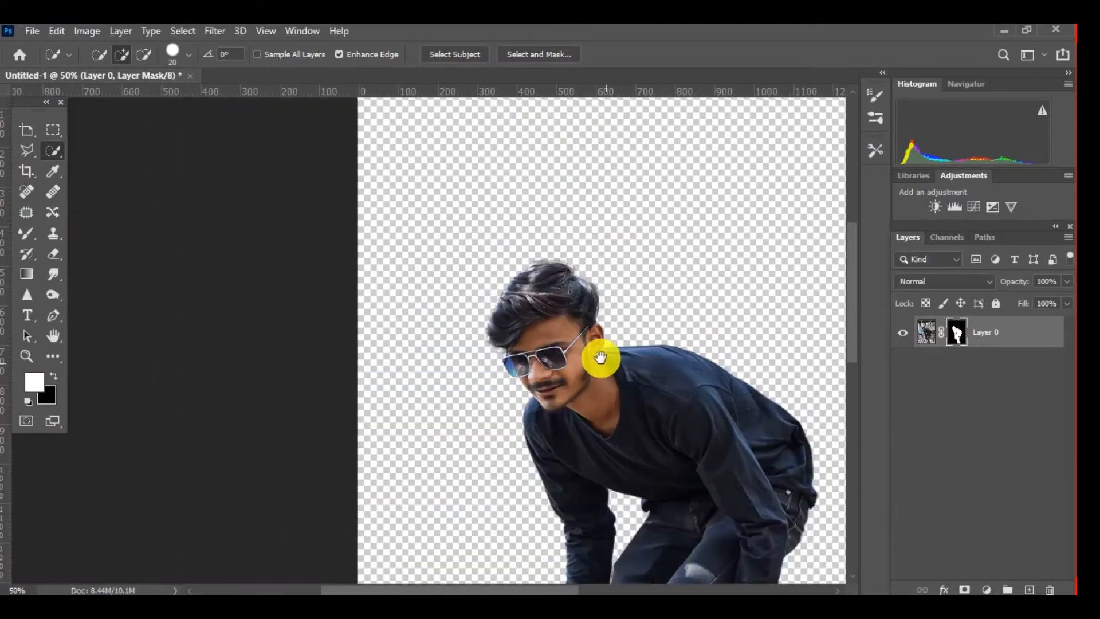
left_click_drag(599, 357, 523, 227)
scroll(559, 422, "up", 3)
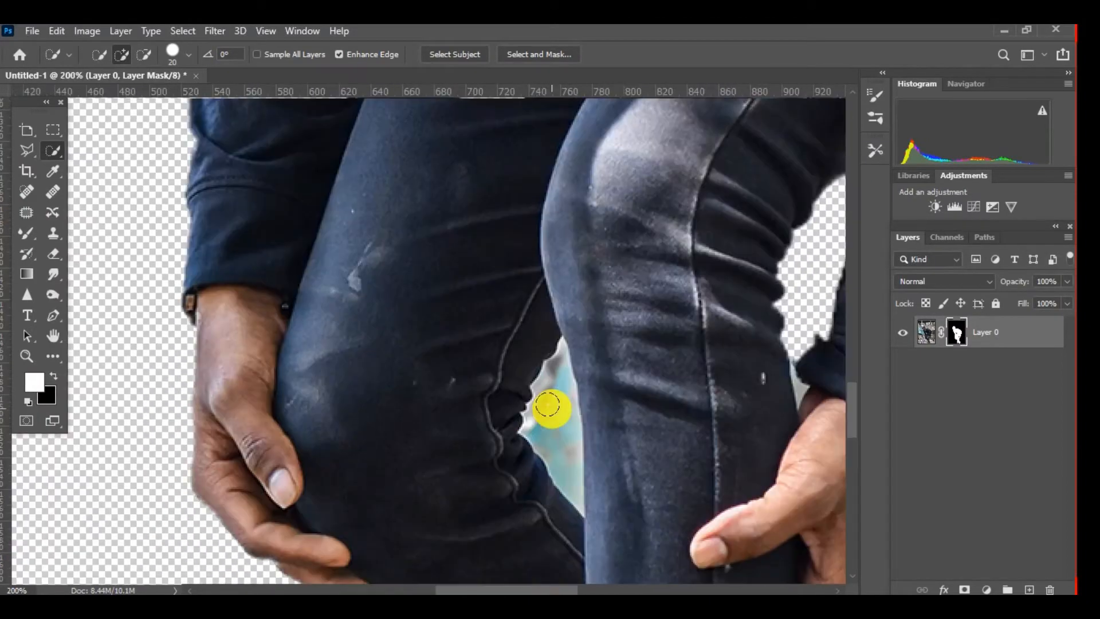
left_click_drag(561, 430, 563, 484)
key("Delete")
right_click(535, 295)
left_click(557, 304)
Step: Outline the leftover background below the hand with the Pen tool, turn the path into a selection and delete it
left_click_drag(404, 573, 381, 427)
scroll(321, 418, "up", 1)
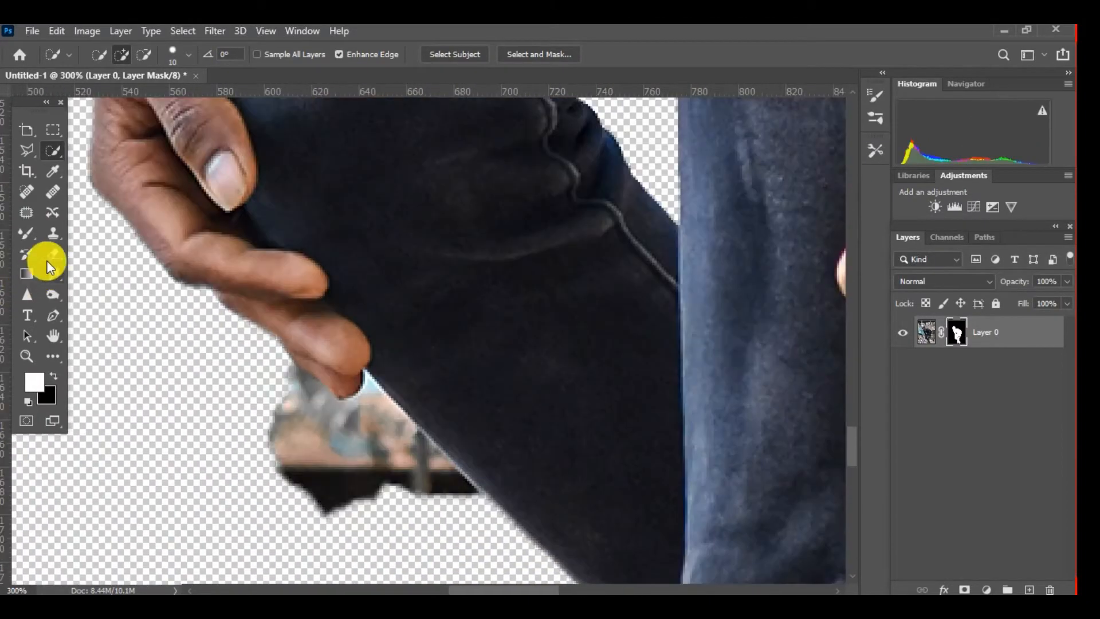
left_click(53, 315)
scroll(269, 350, "up", 1)
left_click(585, 562)
left_click_drag(585, 562, 541, 352)
mouse_move(216, 351)
left_mouse_down()
mouse_move(192, 307)
mouse_move(190, 432)
left_mouse_up()
left_click(271, 252)
right_click(241, 248)
left_click(309, 311)
left_click(612, 177)
key("Delete")
Step: Trace a Pen path down the back of the rear ankle and around the heel of the rear shoe
left_click_drag(825, 442, 531, 327)
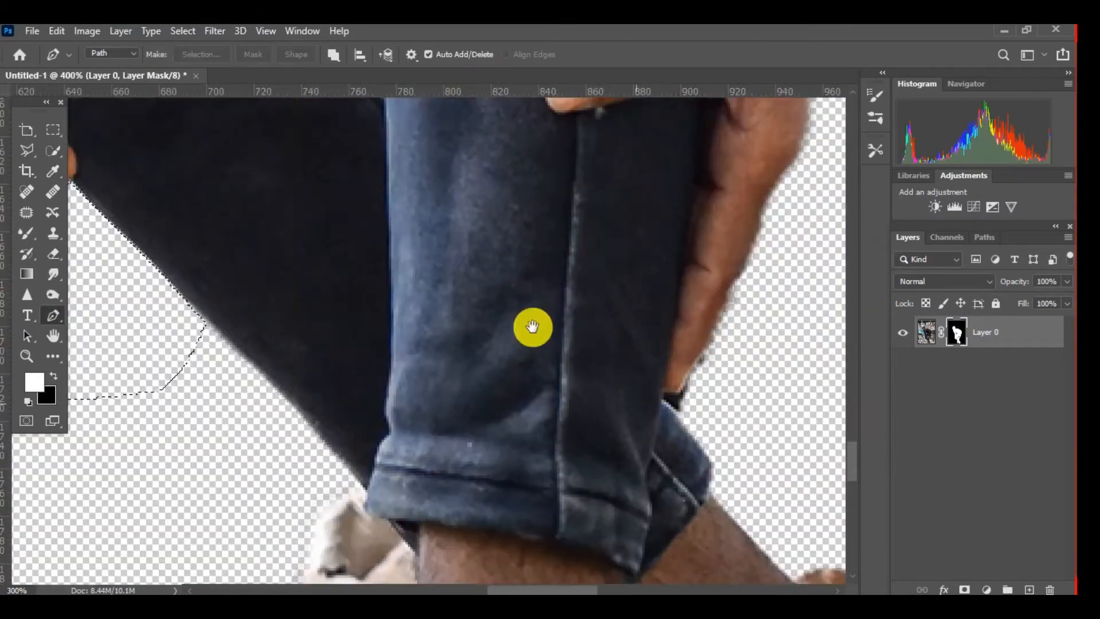
left_click_drag(745, 504, 343, 229)
left_click(548, 325)
left_click(581, 385)
left_click_drag(644, 471, 658, 489)
left_click(732, 503, "alt")
left_click_drag(740, 521, 587, 204)
left_click(614, 255)
left_click(657, 345)
left_click(656, 383)
left_click(651, 402)
left_click(656, 426)
Step: Continue the Pen path around the toe and over the laces of the front shoe
left_click_drag(594, 317, 826, 224)
left_click(208, 373)
left_click(170, 363)
left_click(227, 316)
left_click(202, 290)
left_click(187, 262)
left_click(194, 226)
left_click(217, 218)
Step: Extend the Pen path up the front edge of the front ankle to the trouser cuff
left_click_drag(342, 133, 343, 349)
left_click(373, 239)
left_click(377, 197)
left_click(384, 128)
left_click_drag(379, 119, 409, 333)
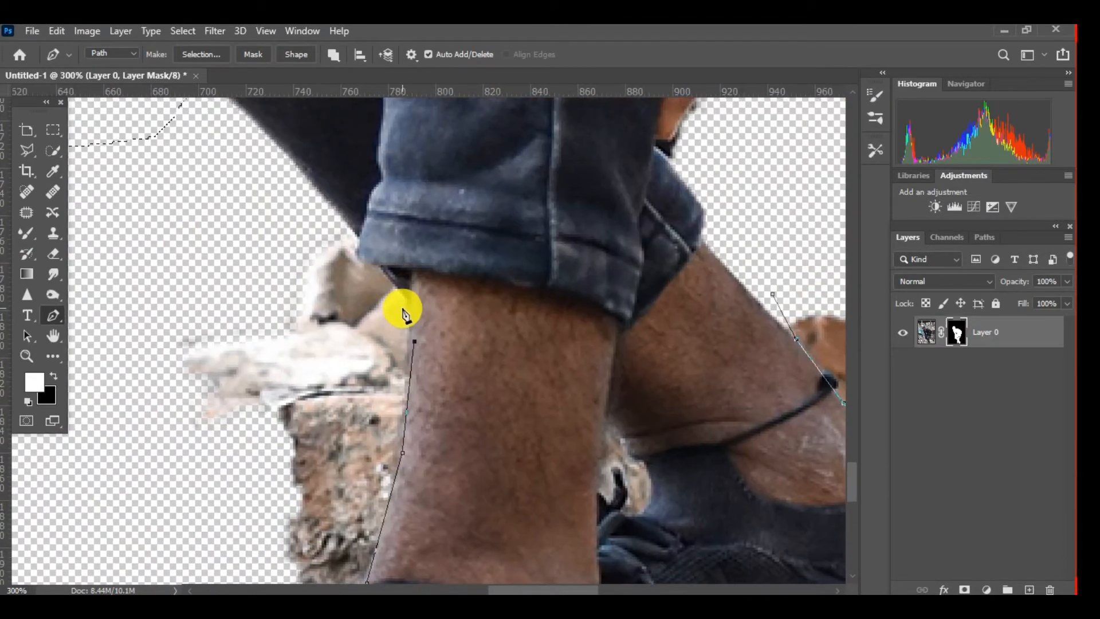
Step: Close the path around the leftover rocks and ground beside the feet, turn it into a selection and delete the area
scroll(287, 226, "down", 3)
left_click(234, 232)
left_click(193, 458)
left_click(307, 494)
left_click(560, 435)
left_click(366, 302)
right_click(402, 281)
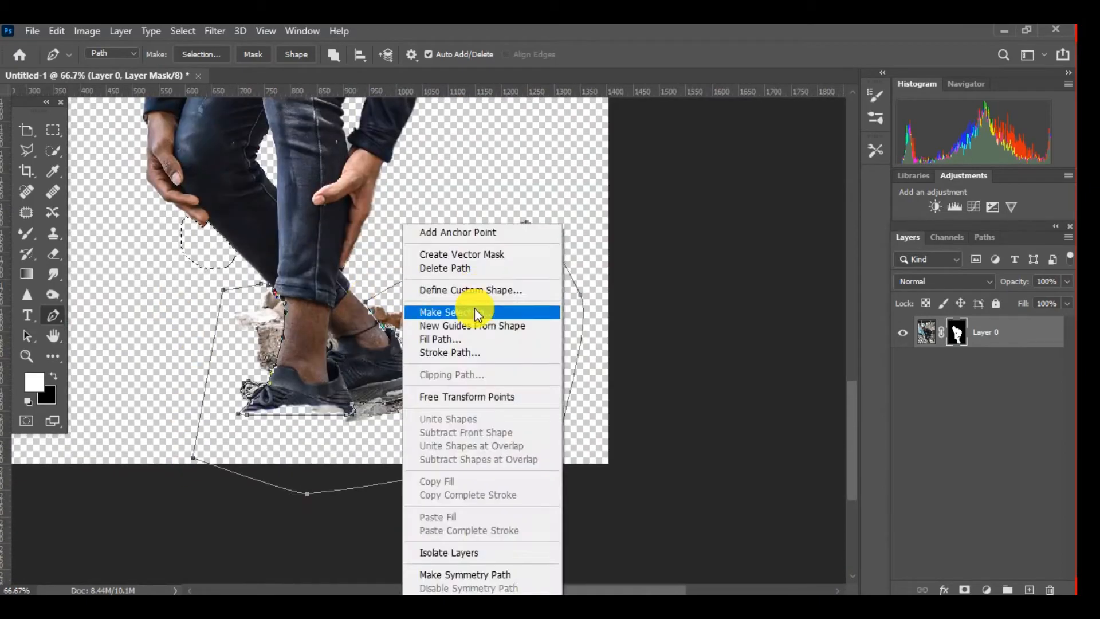
left_click(471, 311)
left_click(614, 164)
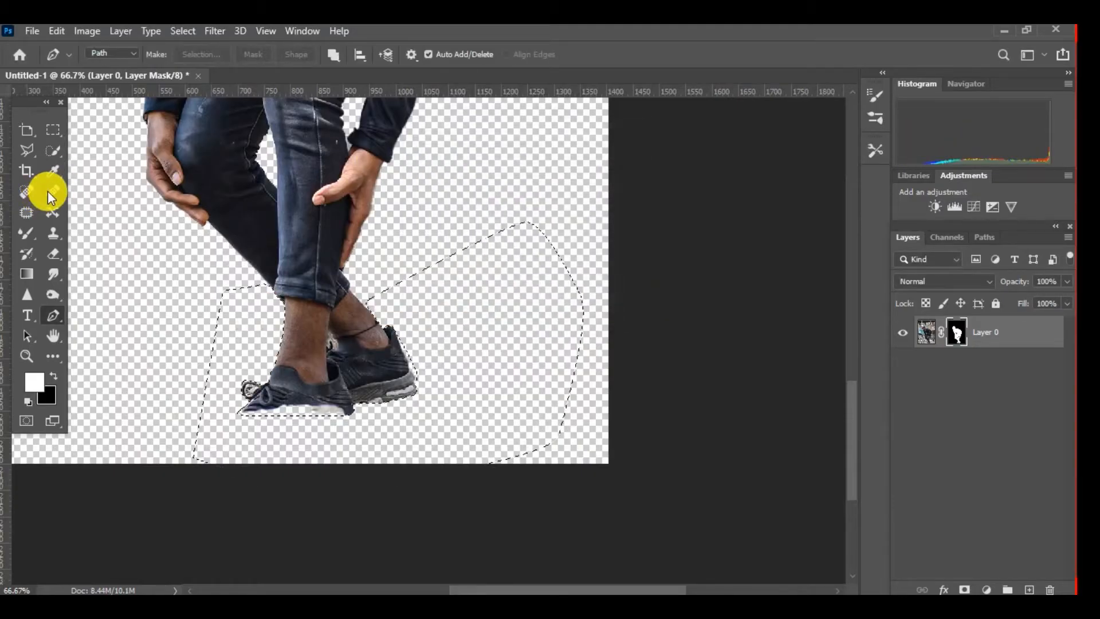
Step: Clear the selection and apply the layer mask to Layer 0
left_click(57, 150)
right_click(236, 137)
left_click(265, 151)
scroll(267, 155, "down", 3)
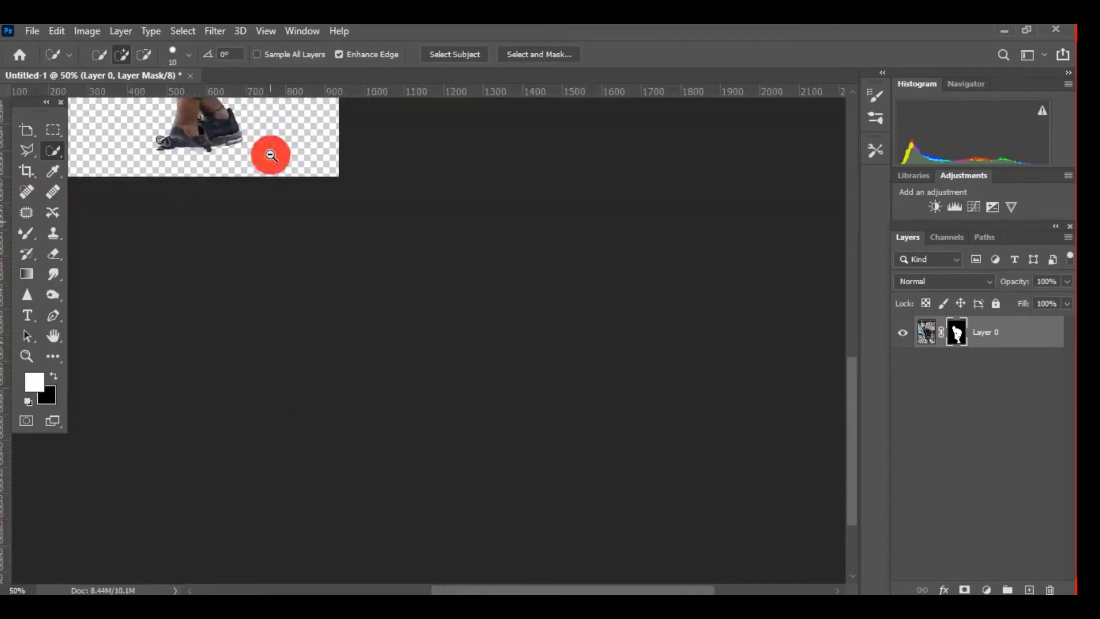
right_click(960, 333)
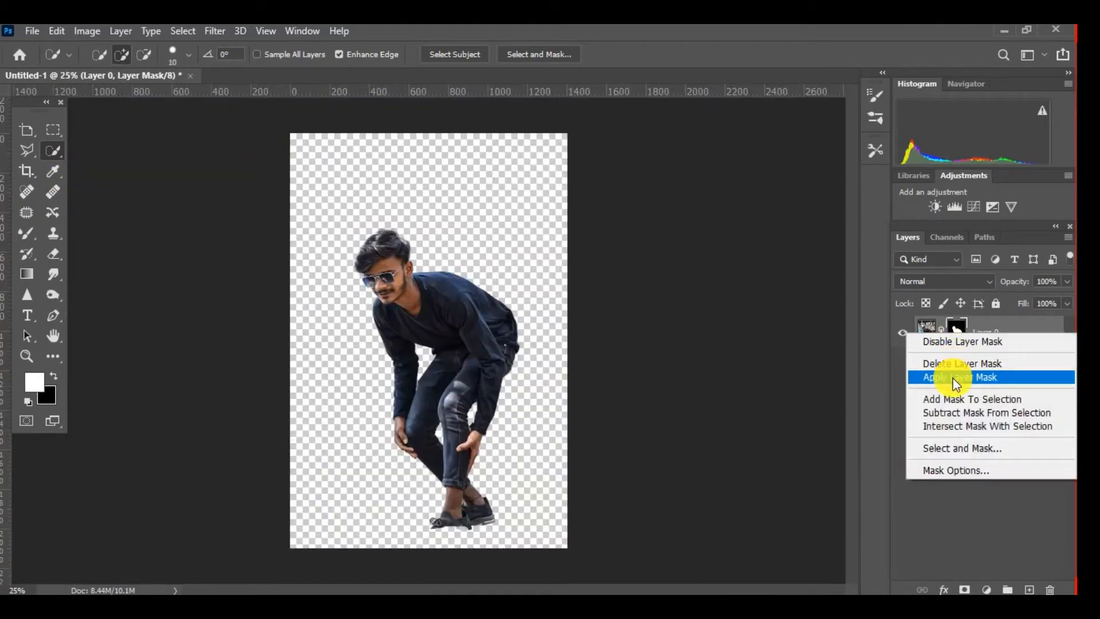
left_click(954, 376)
Step: Crop the canvas slightly wider at the sides and shorter at the top around the man
left_click(23, 173)
left_click_drag(291, 135, 276, 148)
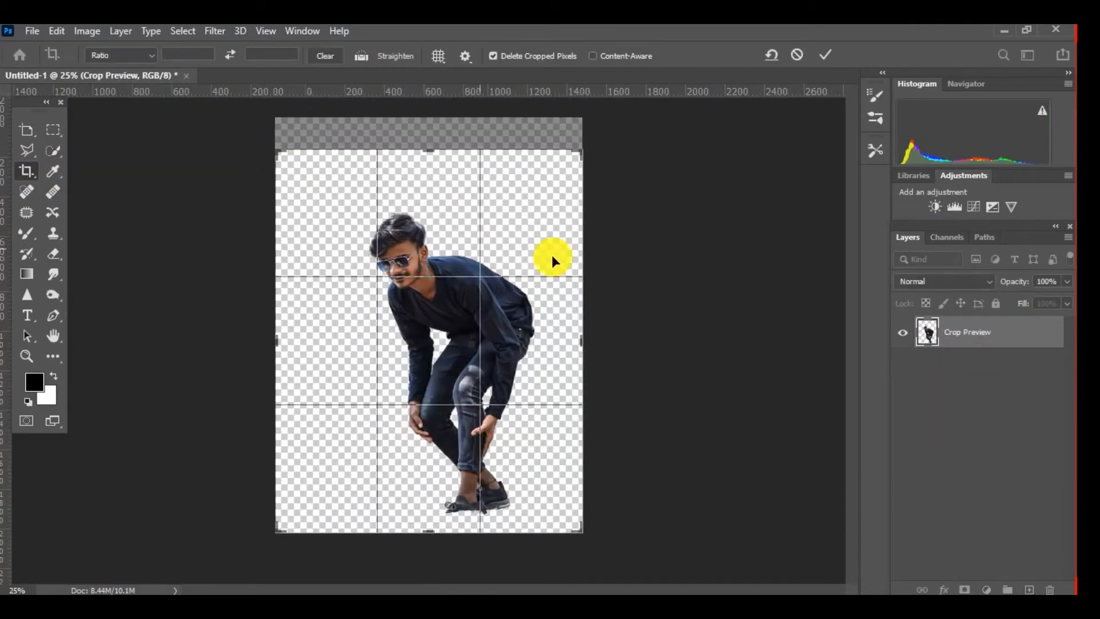
left_click(828, 53)
Step: Move the man down and left so his feet rest on the canvas's lower edge
key("ctrl+t")
left_click_drag(465, 256, 442, 277)
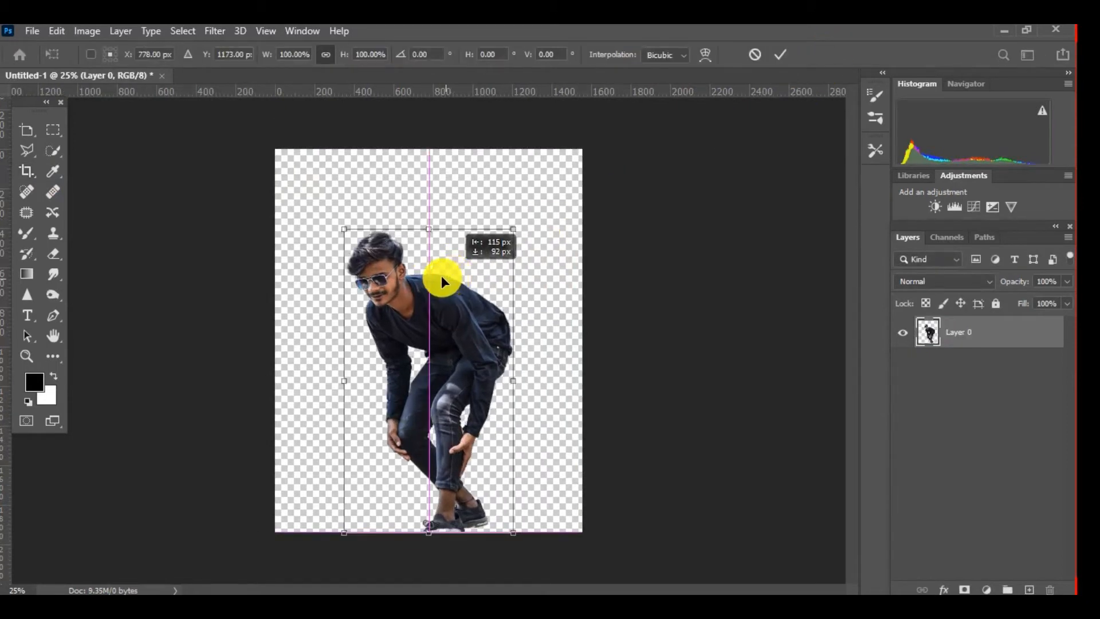
key("Return")
key("c")
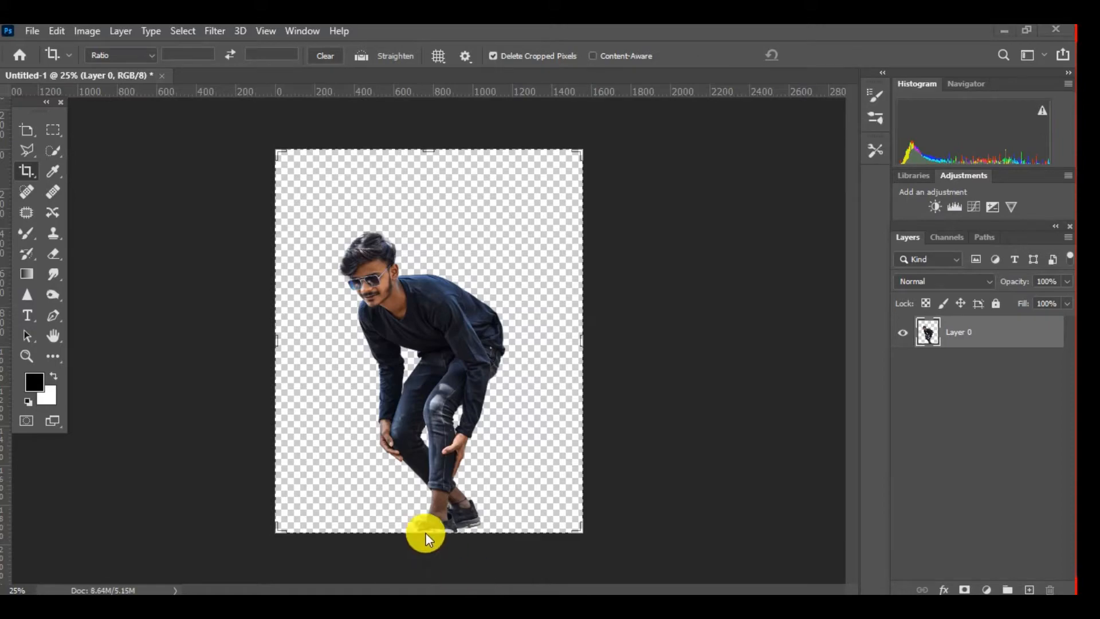
Step: Place the Car Photo Editing Background Full HD image from the jhj folder and put its layer beneath the man
key("super+e")
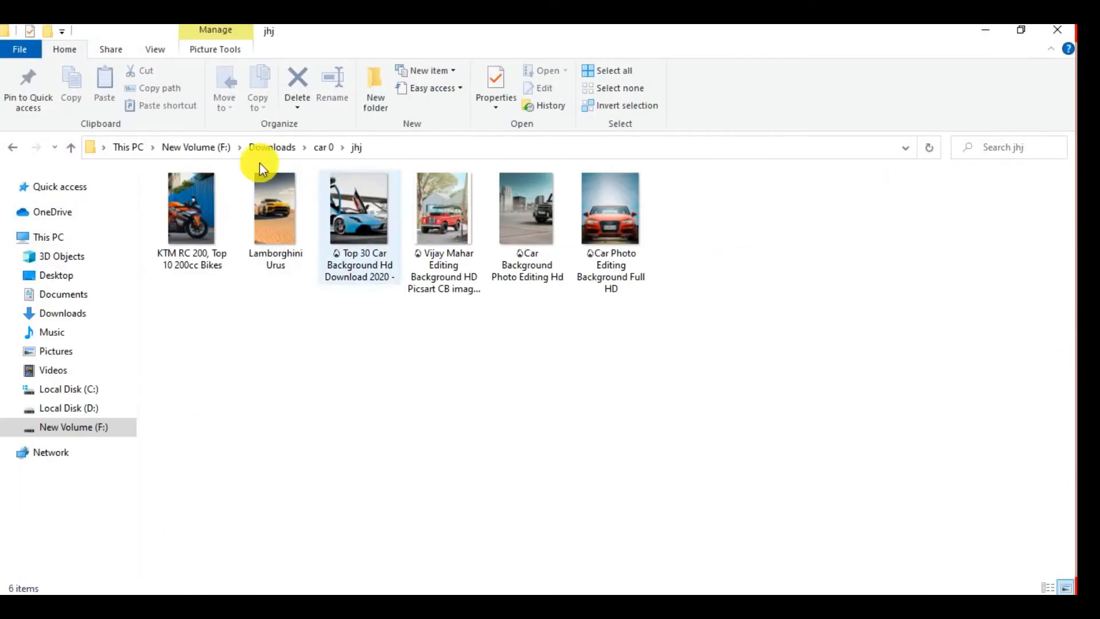
left_click(620, 189)
left_click_drag(620, 188, 456, 405)
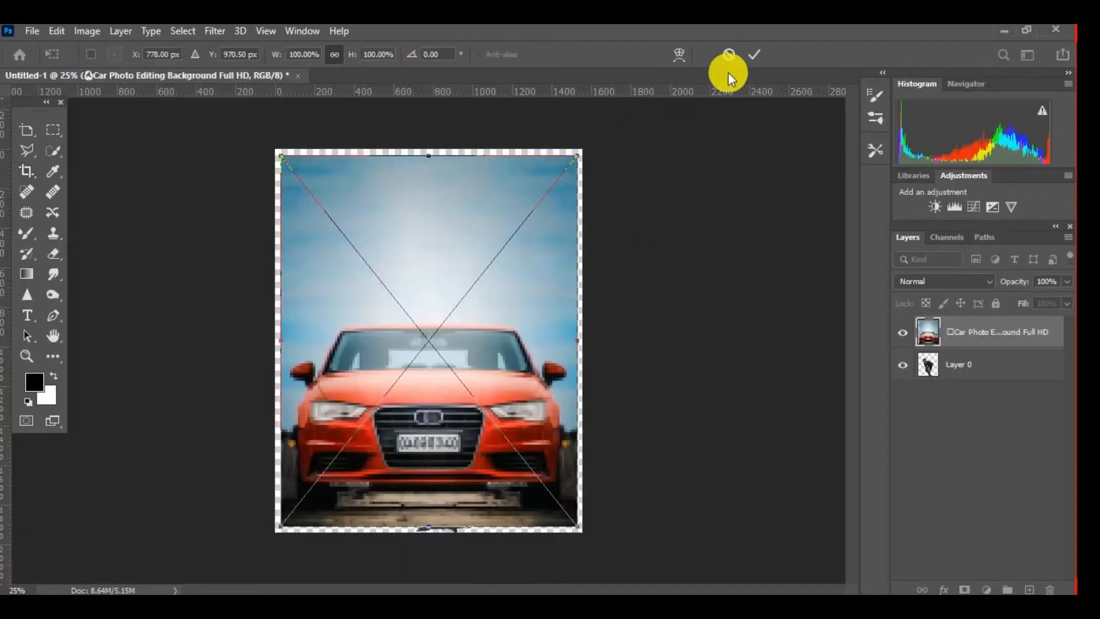
key("Return")
left_click_drag(986, 327, 990, 385)
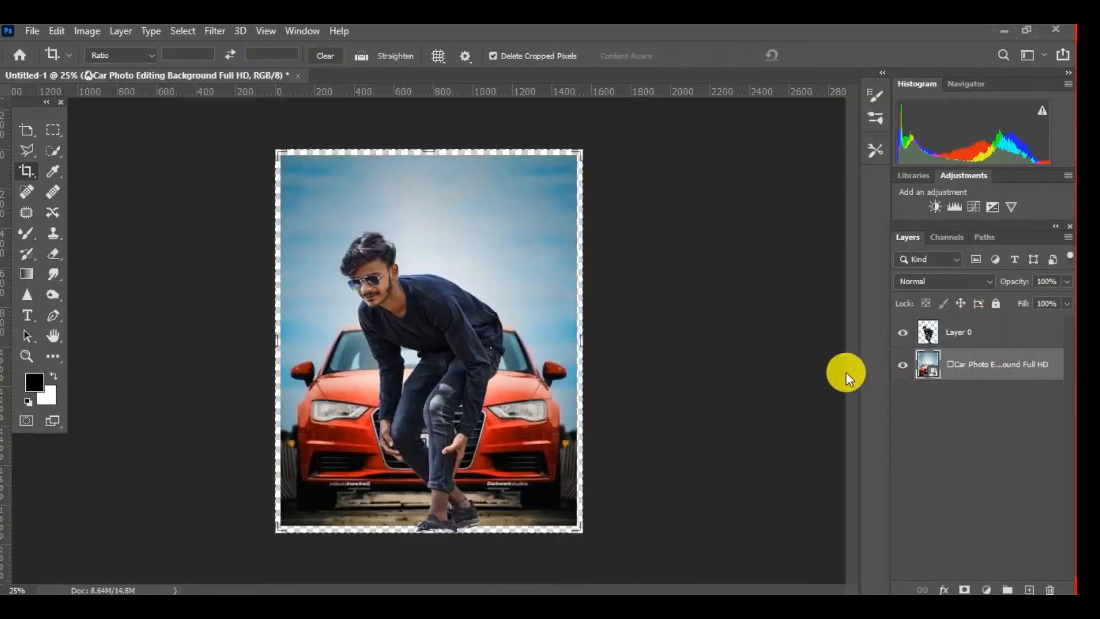
Step: Scale the car background up to about 104.79% so it fills the canvas
key("ctrl+t")
left_click_drag(567, 162, 592, 145)
key("Return")
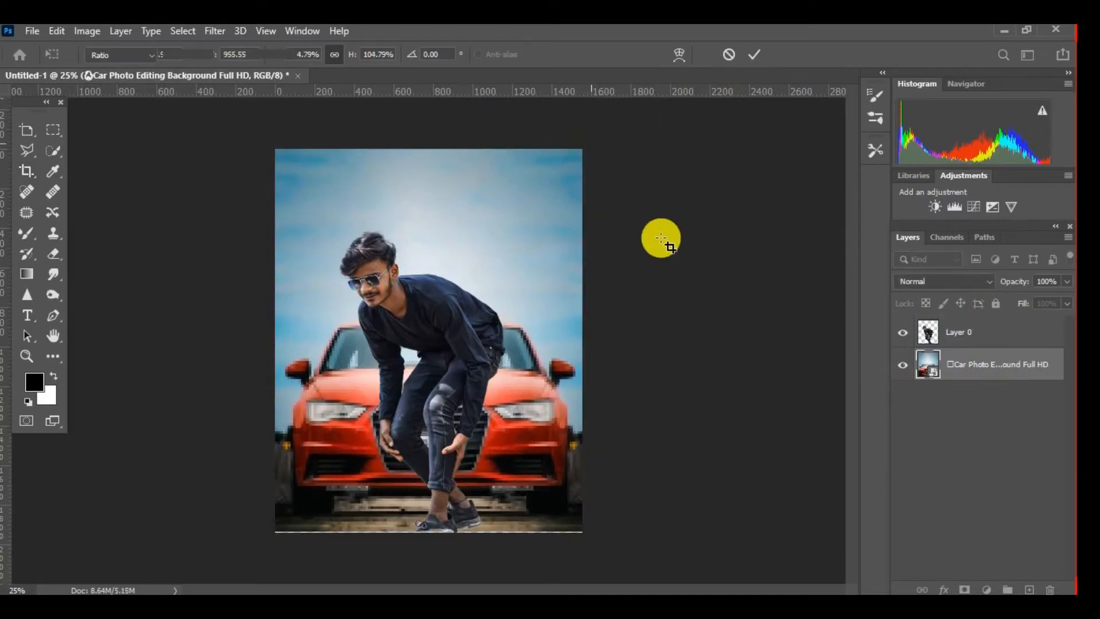
Step: Scale the man down to about 81.35% and position him in front of the car's grille
left_click(993, 333)
key("ctrl+t")
left_click_drag(509, 229, 477, 285)
left_click_drag(431, 315, 437, 314)
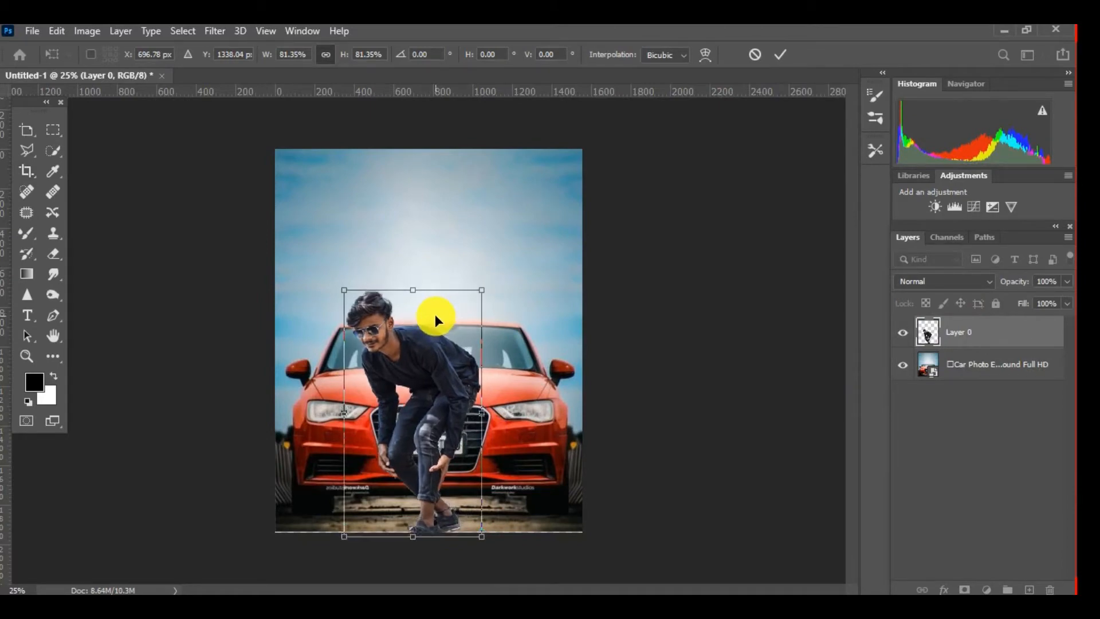
key("Return")
Step: Rasterize the car background layer
left_click(25, 239)
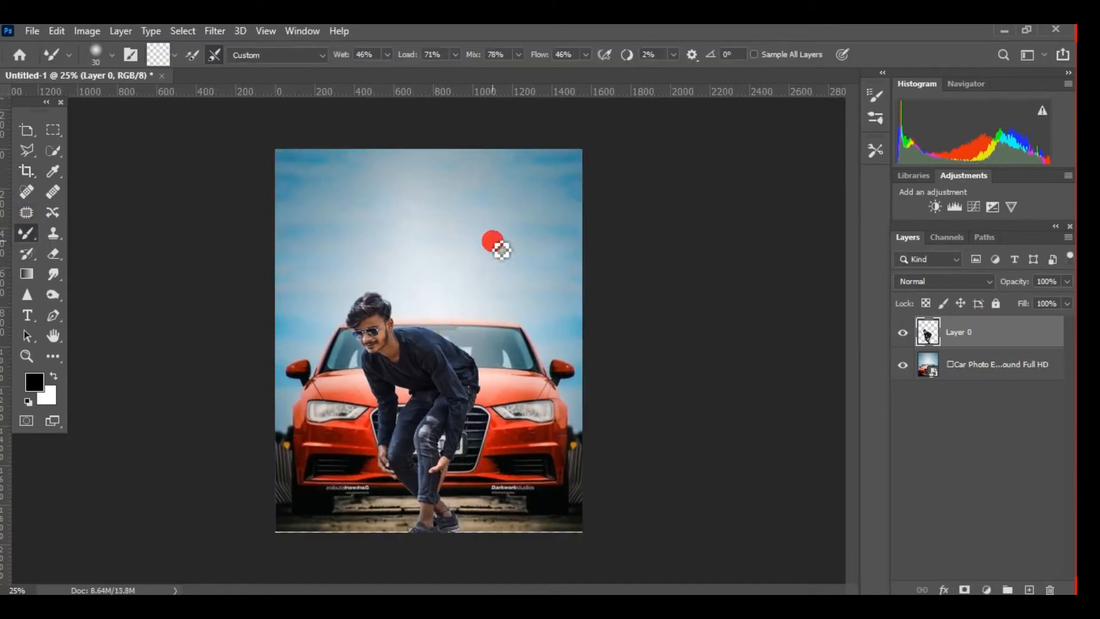
left_click(27, 170)
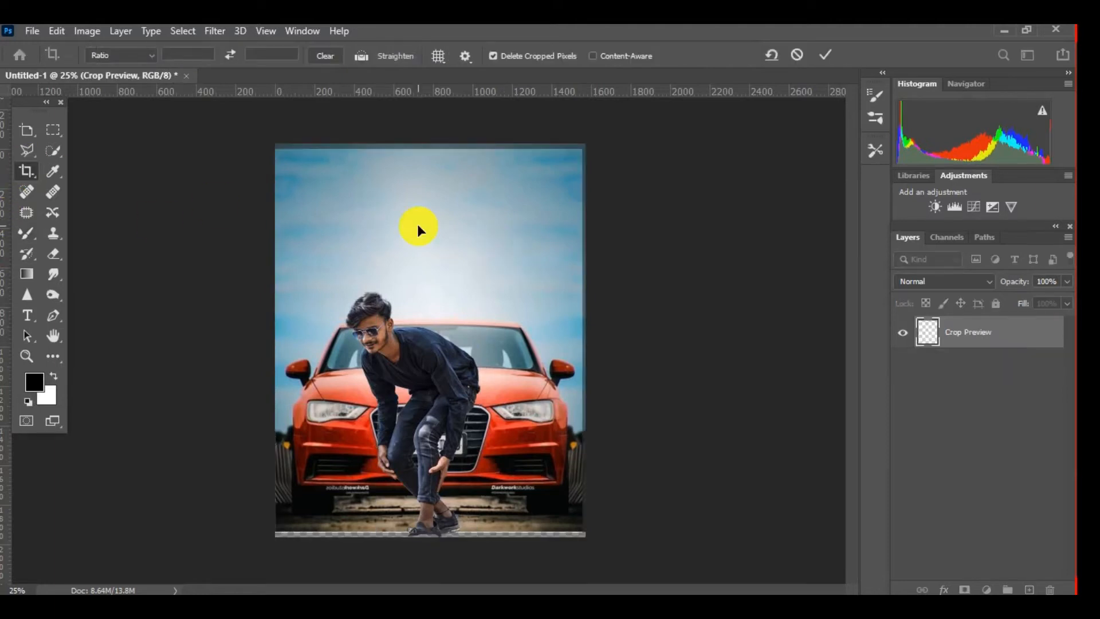
left_click(998, 372)
left_click(25, 234)
left_click(476, 249)
left_click(517, 263)
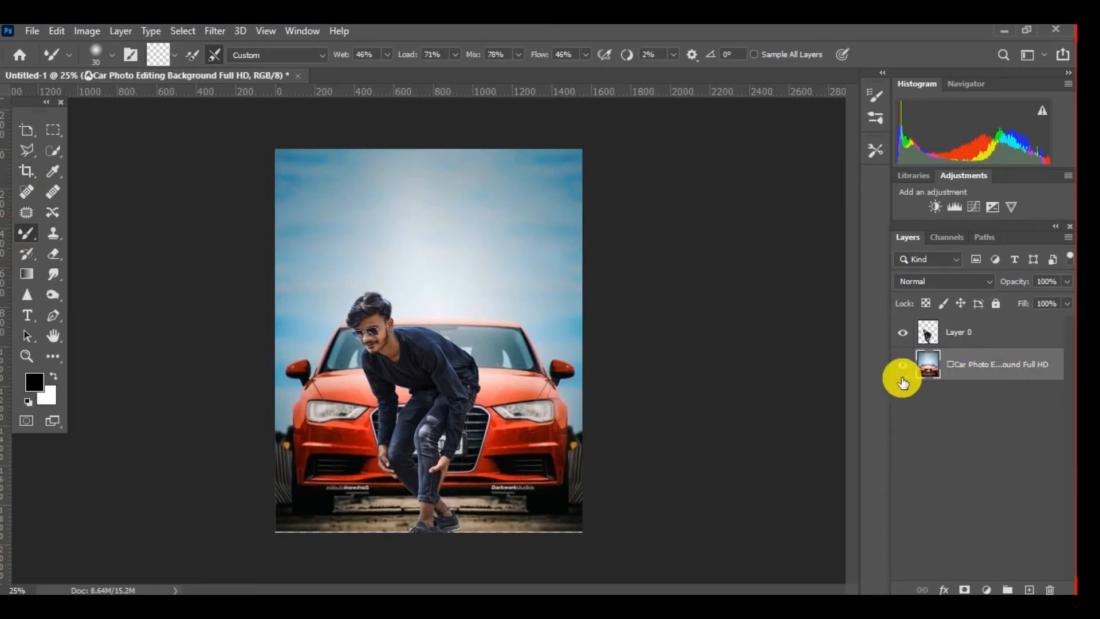
Step: Enlarge the car background slightly to cover the thin gap along the canvas's lower edge
key("ctrl+t")
left_click_drag(583, 531, 584, 531)
key("Return")
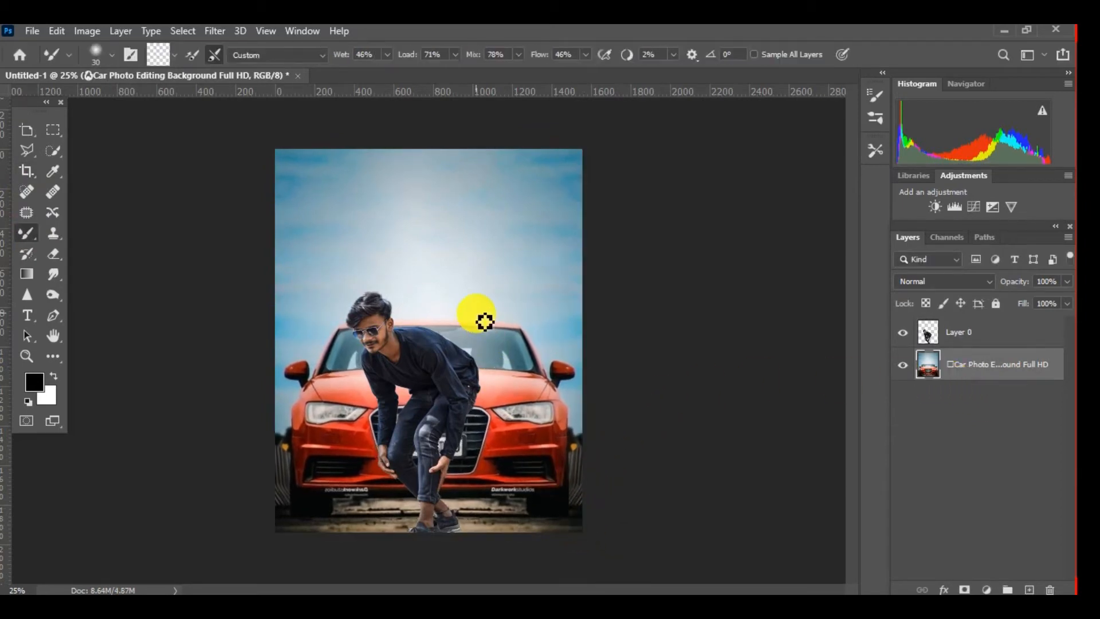
left_click(431, 232, "alt")
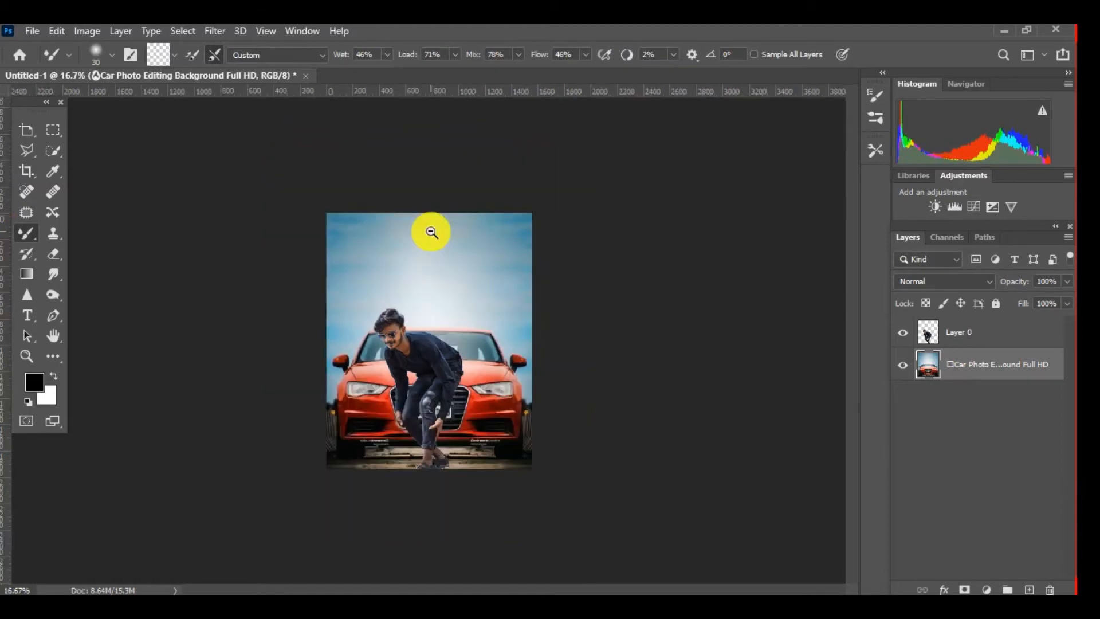
left_click(454, 340, "ctrl")
left_click(454, 340, "ctrl")
left_click(454, 338, "alt")
left_click(420, 315, "ctrl")
left_click(429, 315, "alt")
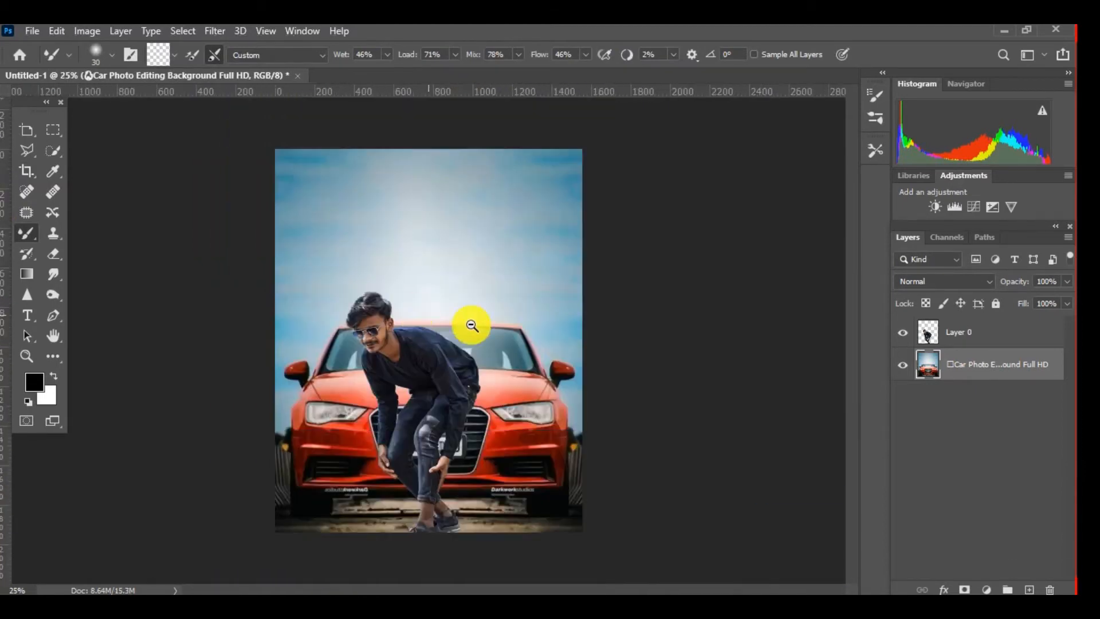
Step: Apply a 15 px Tilt-Shift blur to the car background, with the focus centre moved below the man's feet
left_click(213, 31)
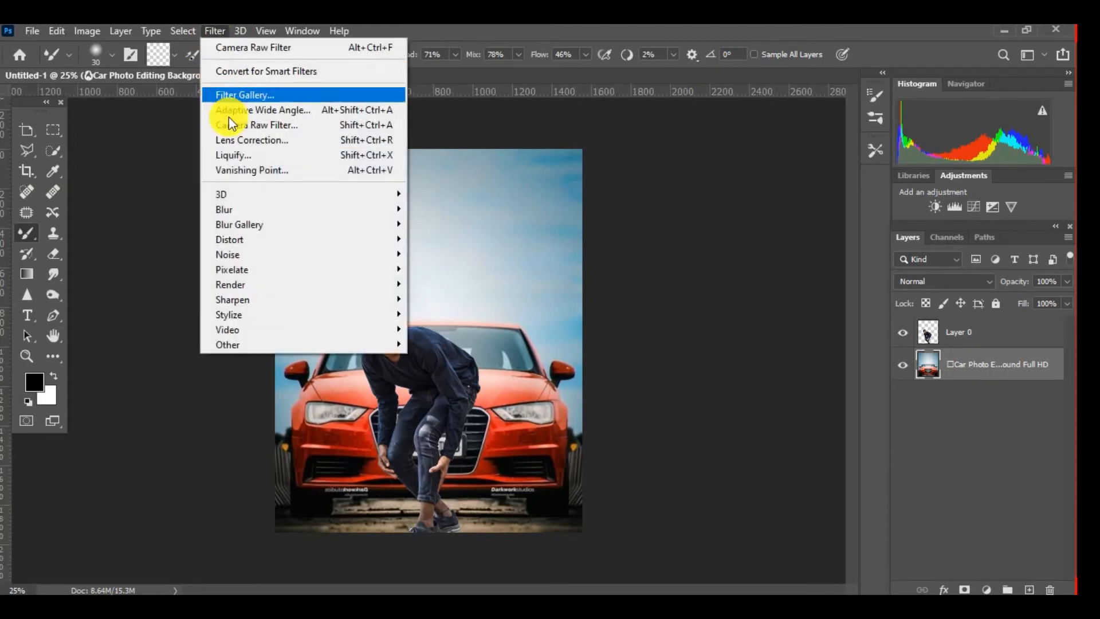
mouse_move(246, 223)
left_click(434, 252)
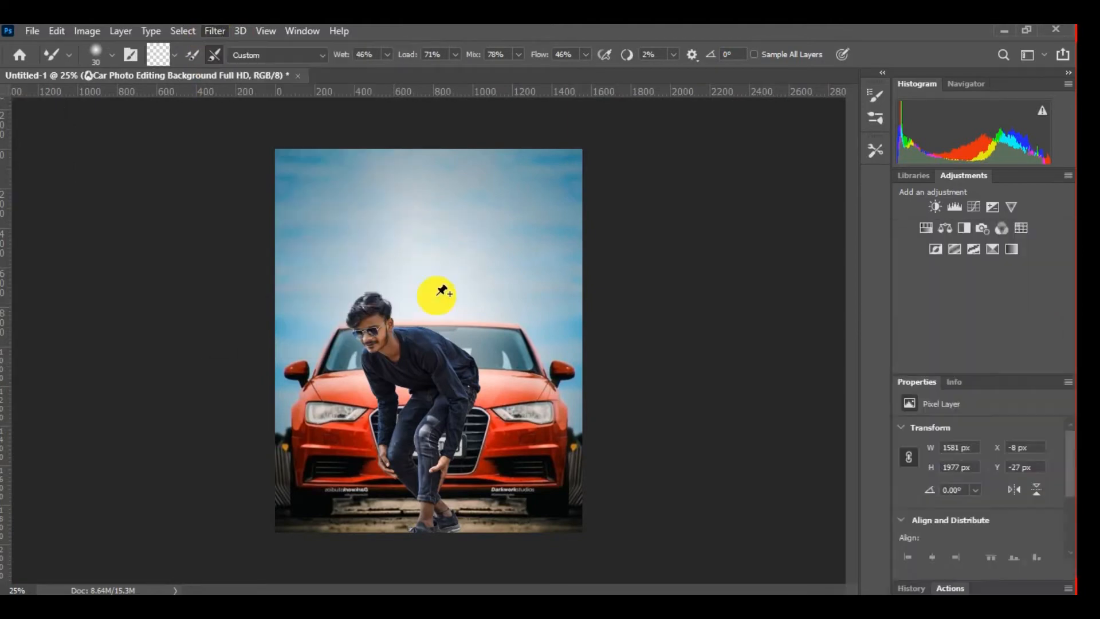
left_click_drag(512, 401, 513, 574)
left_click_drag(452, 344, 457, 477)
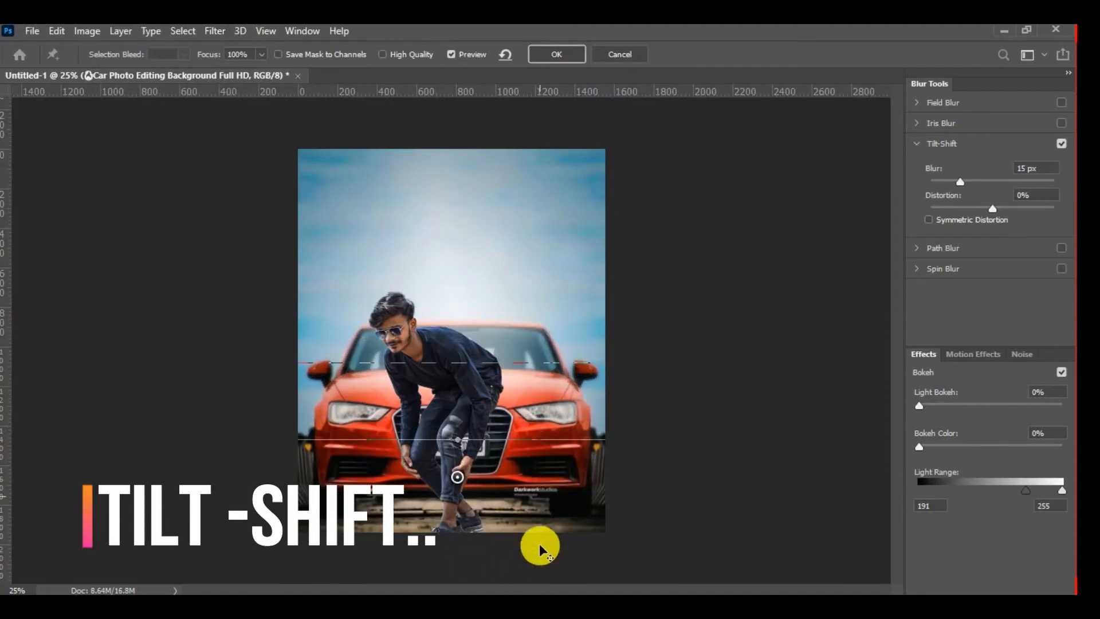
left_click_drag(541, 550, 544, 594)
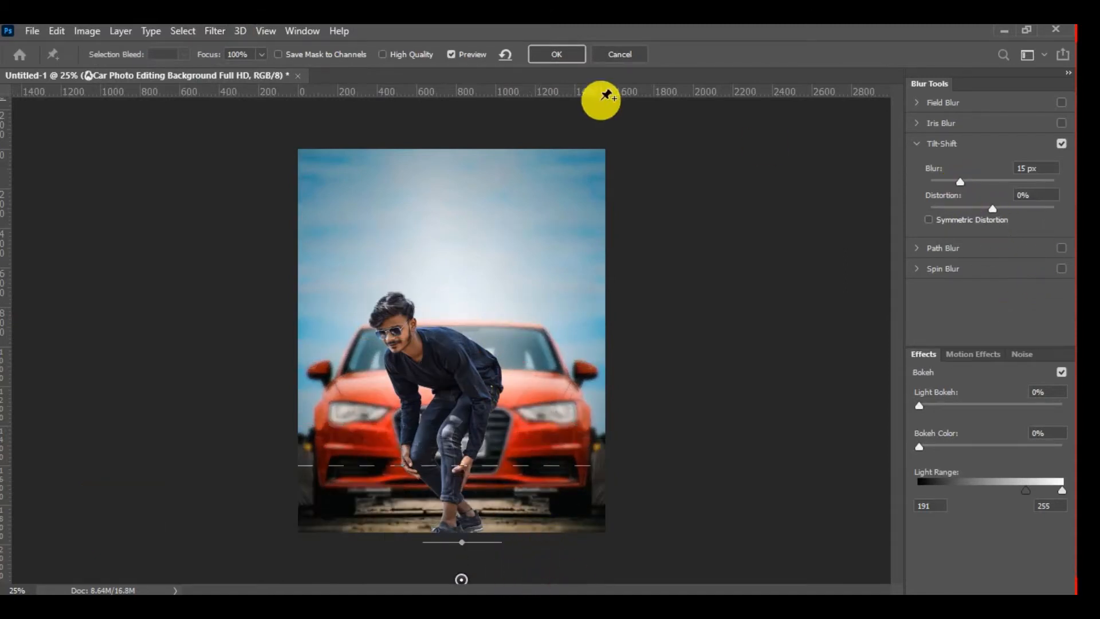
left_click(549, 52)
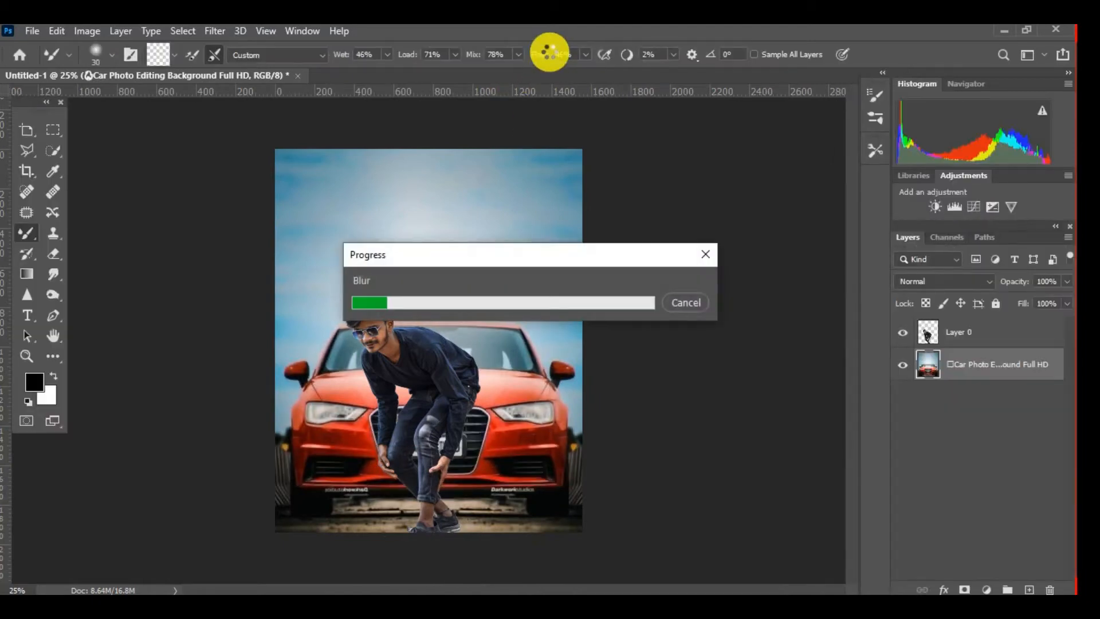
left_click(447, 537, "ctrl")
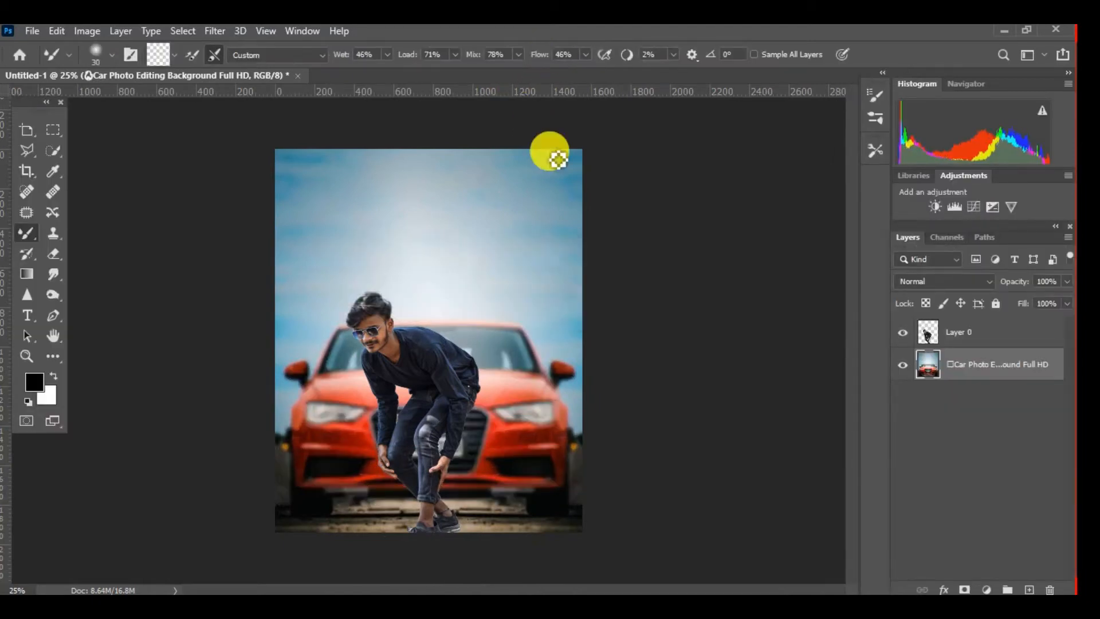
left_click(462, 433, "alt")
left_click(375, 319, "ctrl")
left_click(375, 320, "alt")
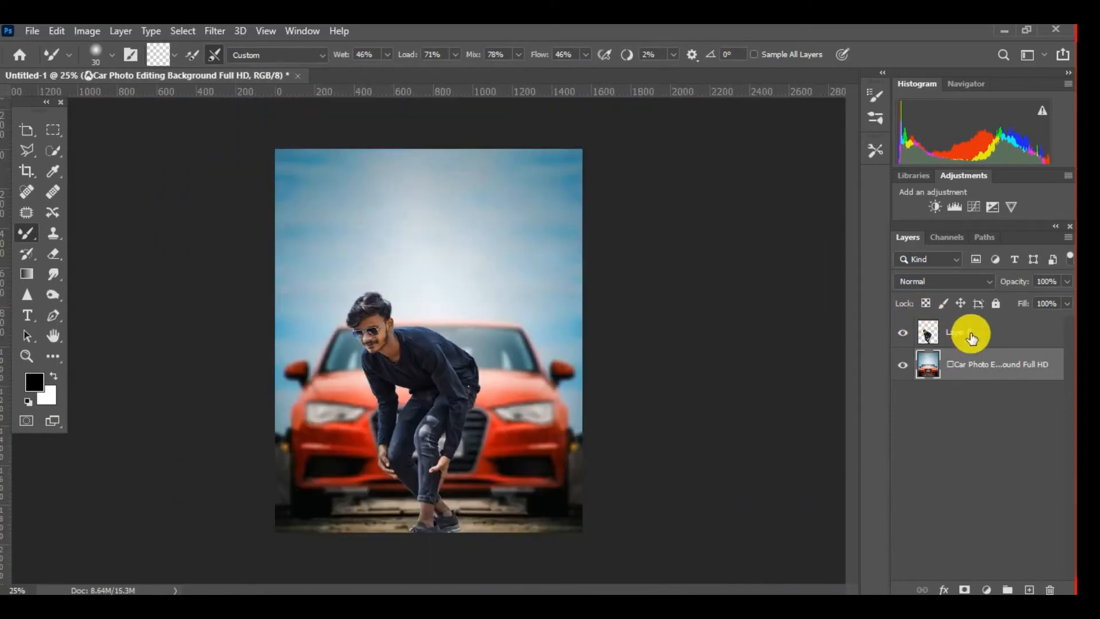
Step: Merge the man's layer and the car background into a single layer
left_click(971, 335, "ctrl")
right_click(971, 336)
left_click(812, 490)
Step: In the Camera Raw Filter, set temperature and tint to -10, and highlights and shadows to +21
left_click(222, 30)
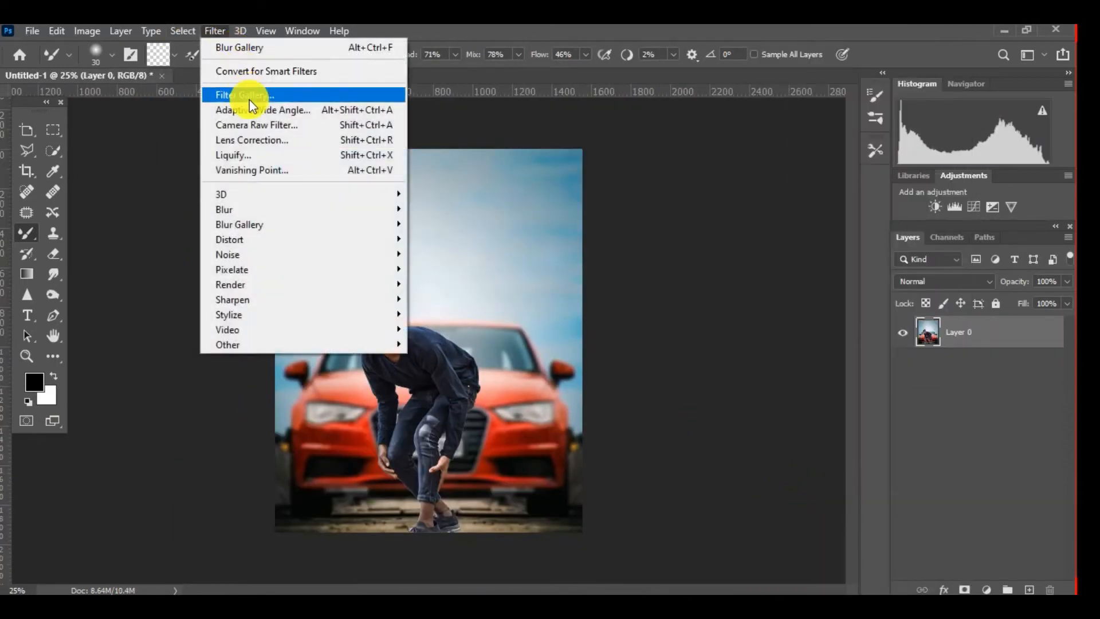
left_click(251, 122)
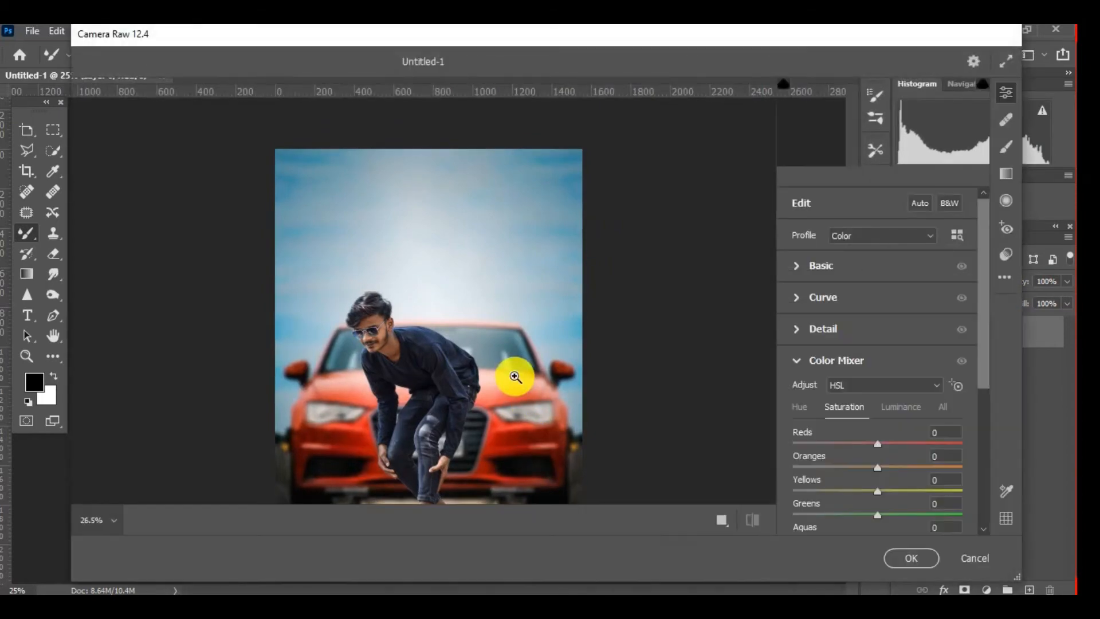
left_click(823, 268)
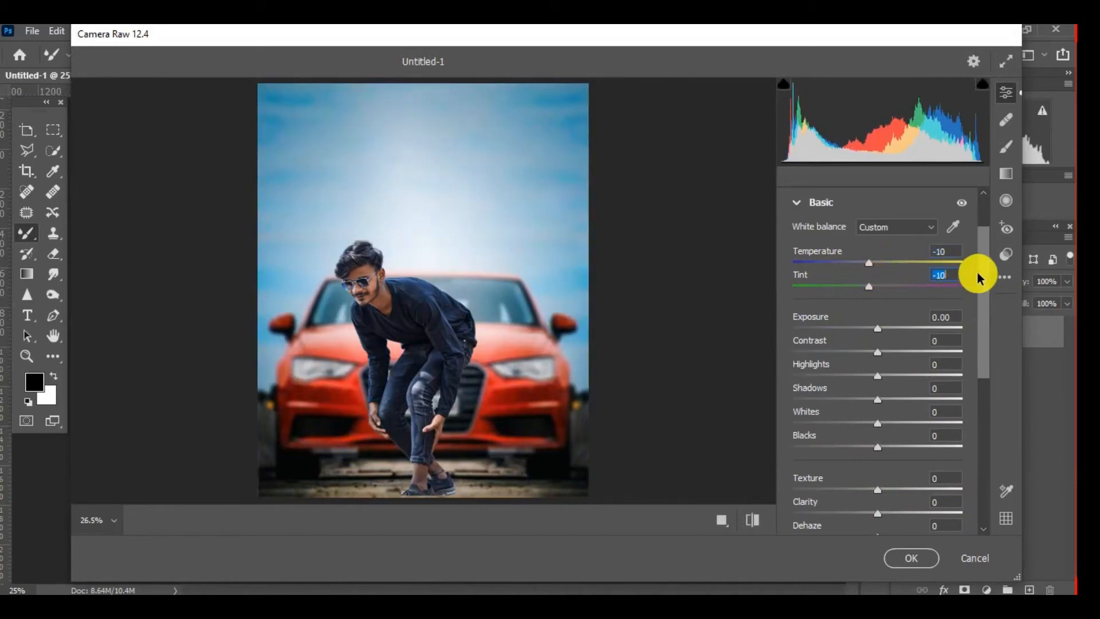
left_click_drag(980, 275, 982, 311)
left_click_drag(899, 317, 898, 293)
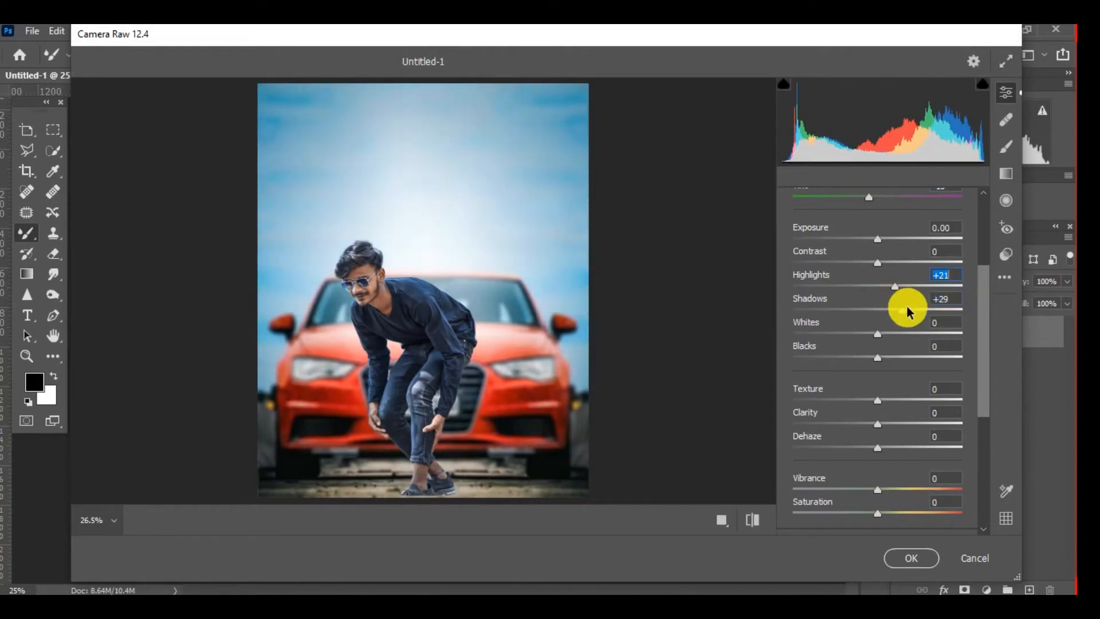
Step: Set texture to +23, blacks to -26, contrast to +12 and clarity to +7
left_click_drag(877, 400, 896, 401)
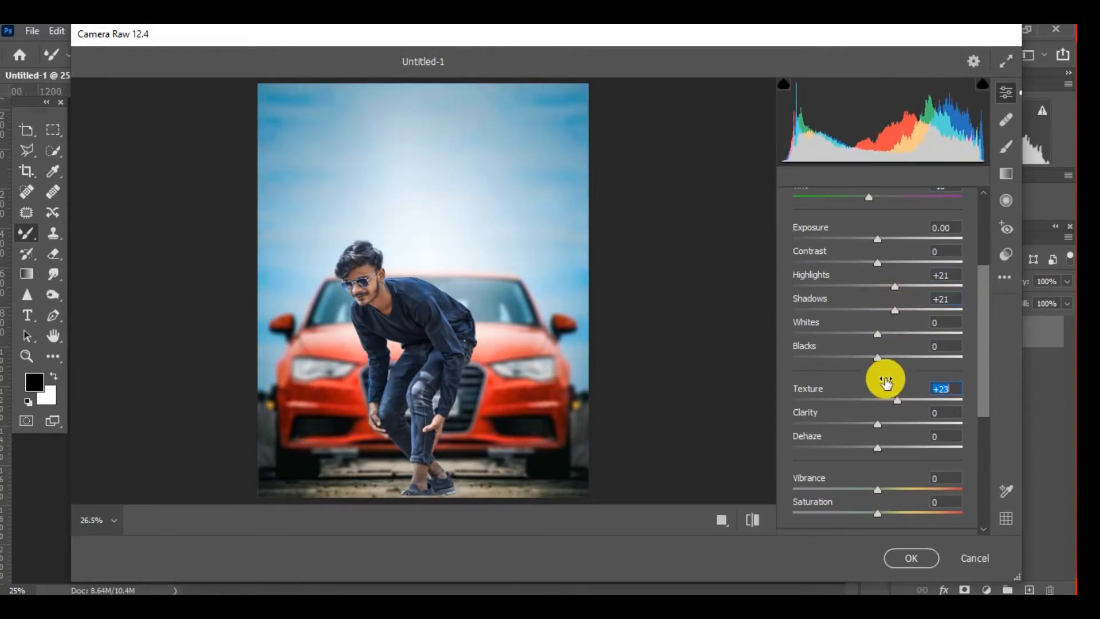
left_click_drag(854, 360, 853, 357)
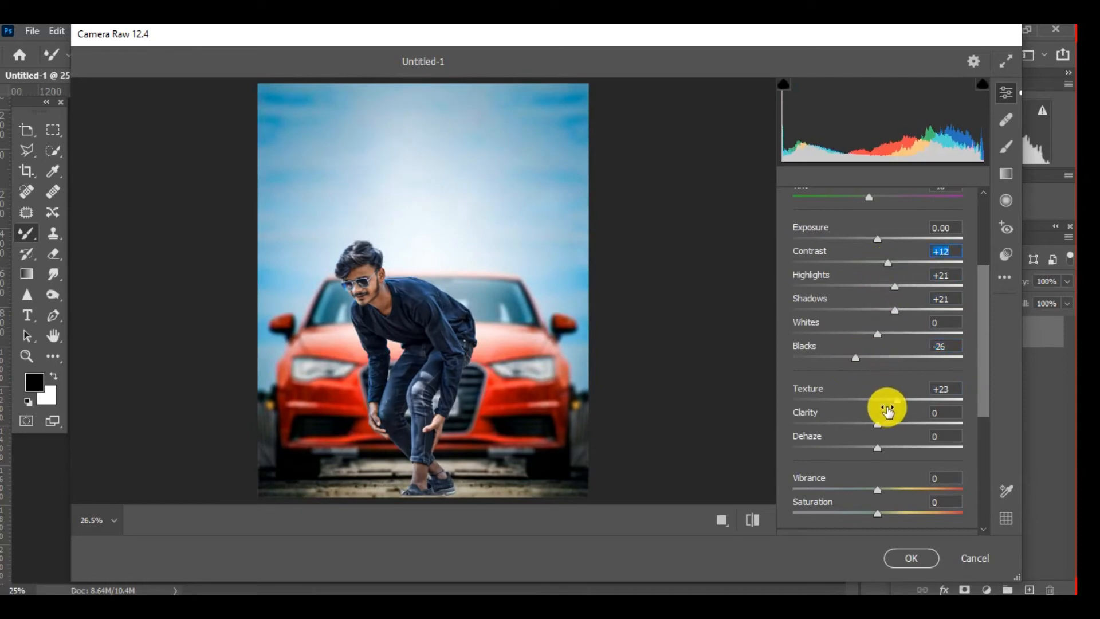
scroll(976, 372, "down", 3)
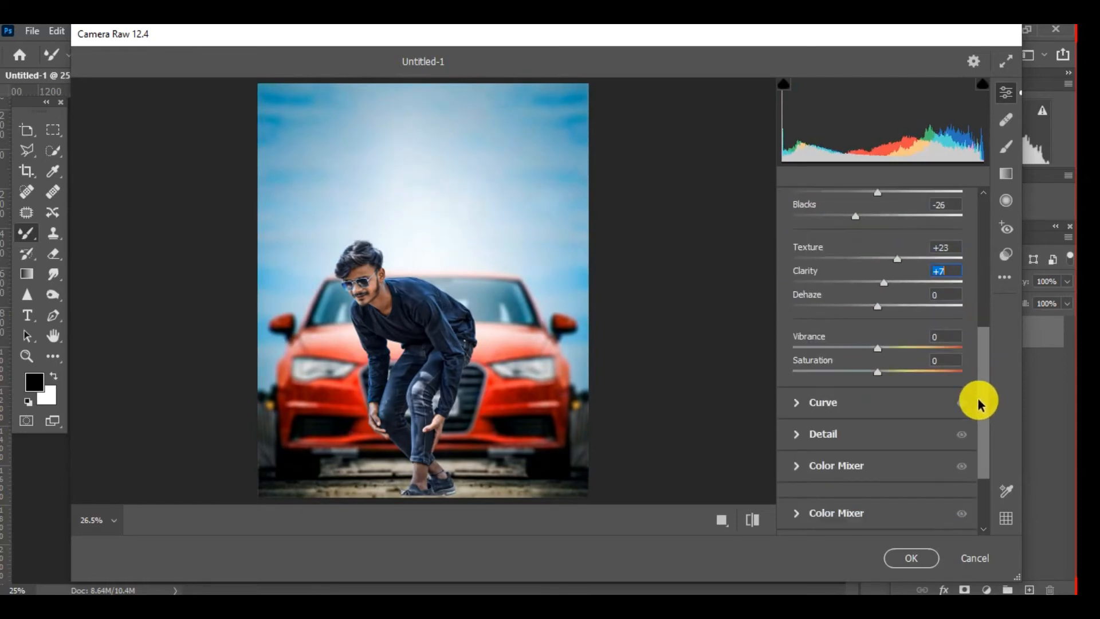
Step: Set vibrance to +6 and the blues hue to -19, and apply the Camera Raw adjustments
scroll(946, 367, "down", 3)
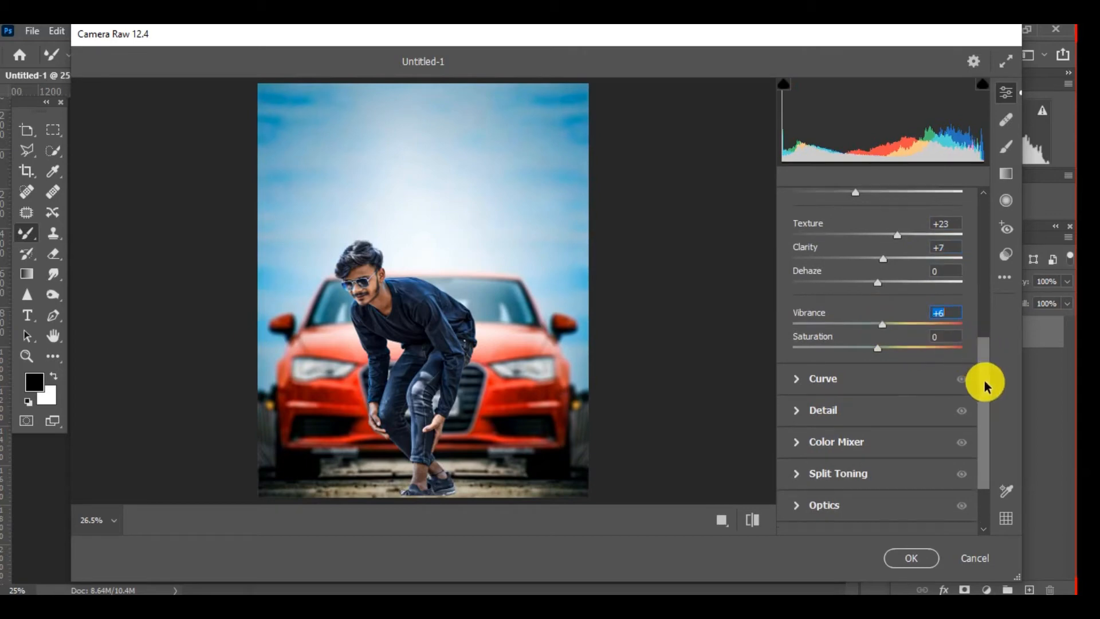
left_click(856, 361)
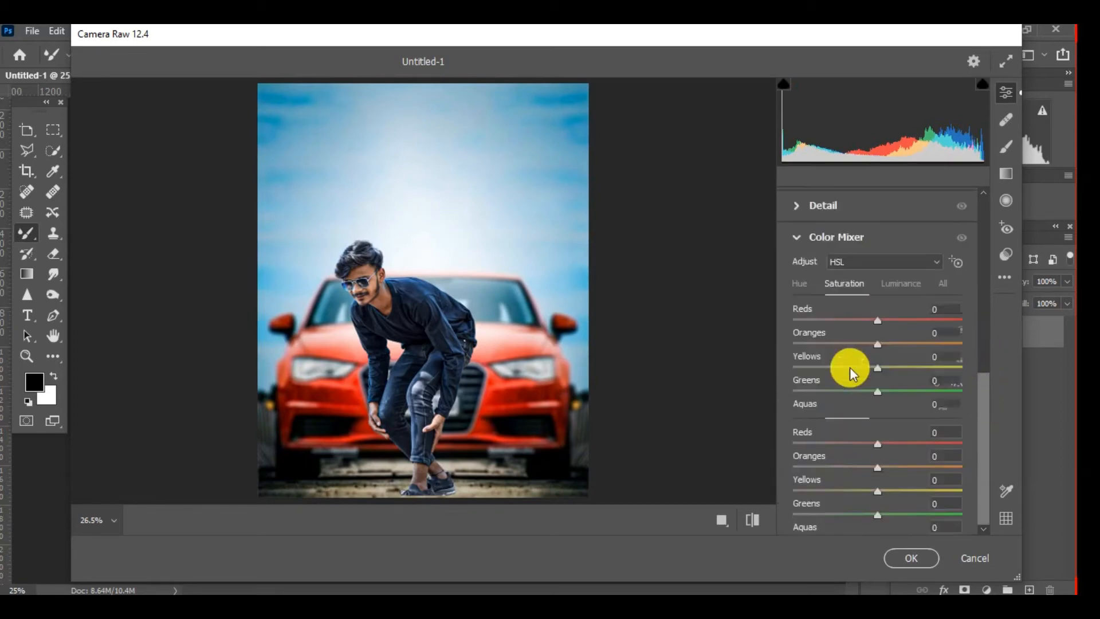
left_click(802, 285)
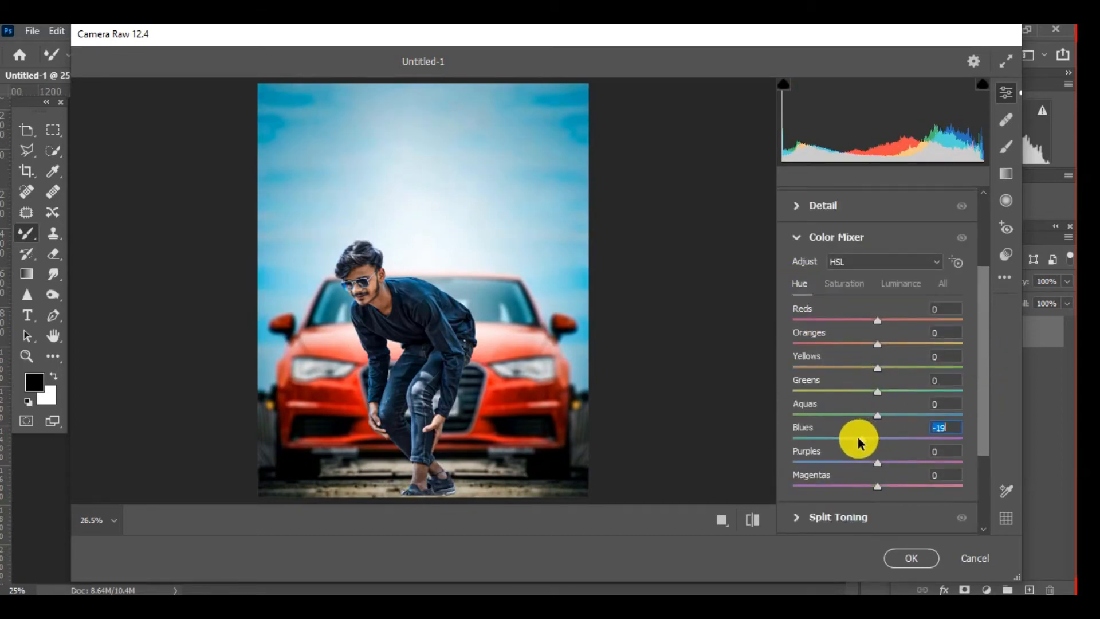
left_click(905, 554)
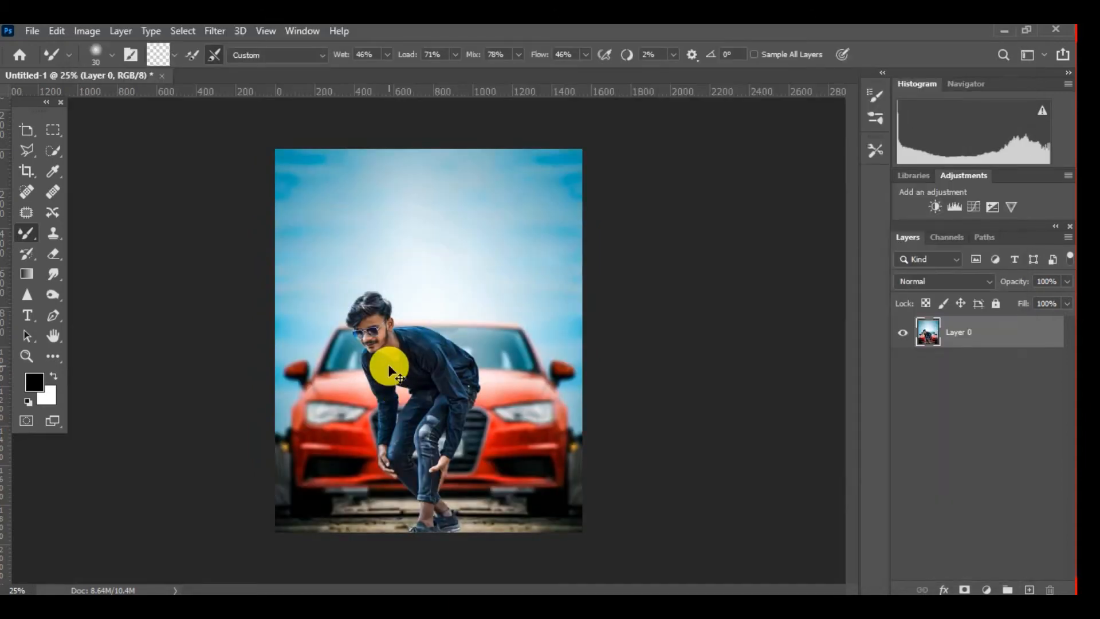
Step: Duplicate the merged layer and activate the Mixer Brush tool for retouching the man's face
left_click(377, 322, "ctrl")
left_click(372, 310, "ctrl")
left_click(372, 305, "ctrl")
left_click(372, 305, "ctrl")
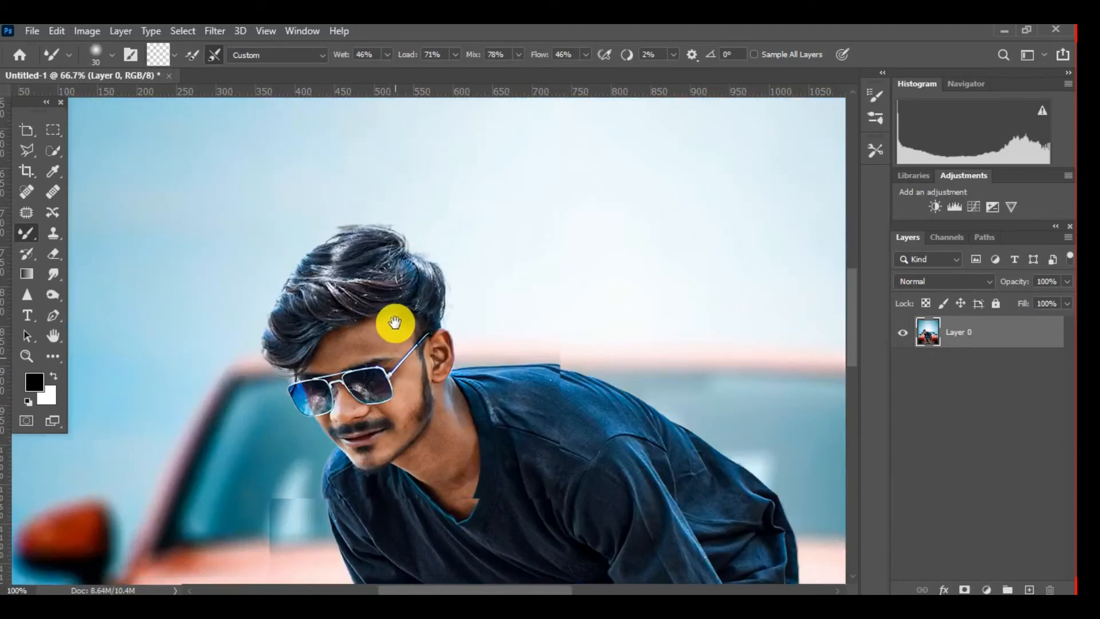
left_click(394, 321, "ctrl")
left_click_drag(974, 332, 1029, 589)
left_click(284, 293, "ctrl")
right_click(25, 235)
left_click(95, 248)
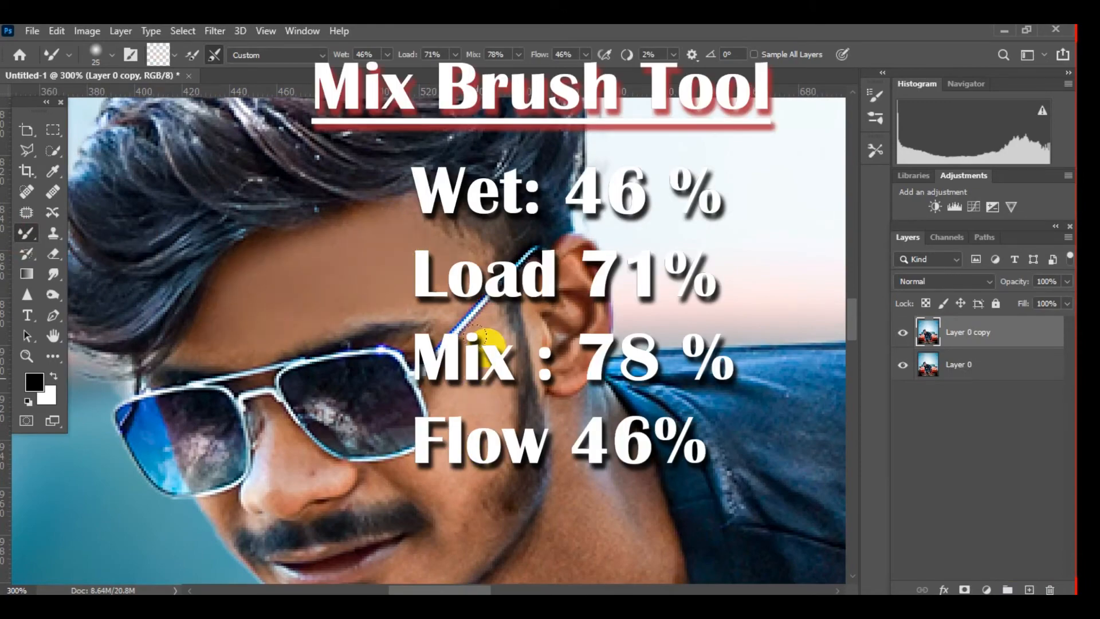
Step: Smooth the skin of the man's face and neck with the Mixer Brush at size 25
key("ctrl+minus")
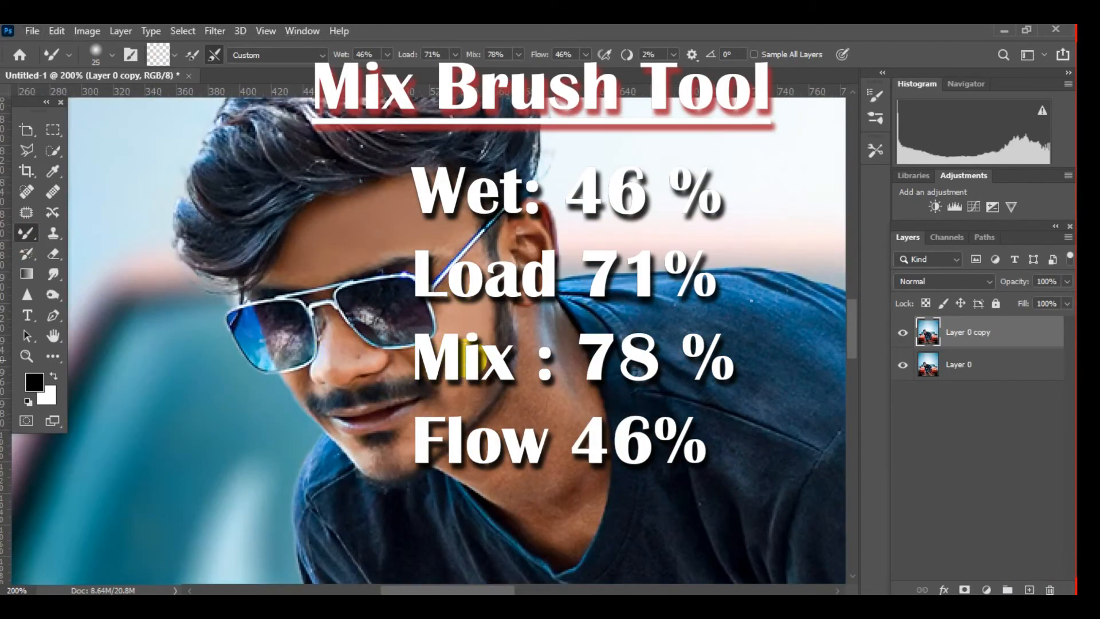
key("bracketright")
key("bracketleft")
key("bracketleft")
left_click_drag(445, 409, 439, 361)
key("ctrl+minus")
Step: Smooth the skin on both of the man's hands with the Mixer Brush, enlarging the brush to 30
mouse_move(510, 463)
left_mouse_down()
mouse_move(397, 373)
mouse_move(287, 103)
left_mouse_up()
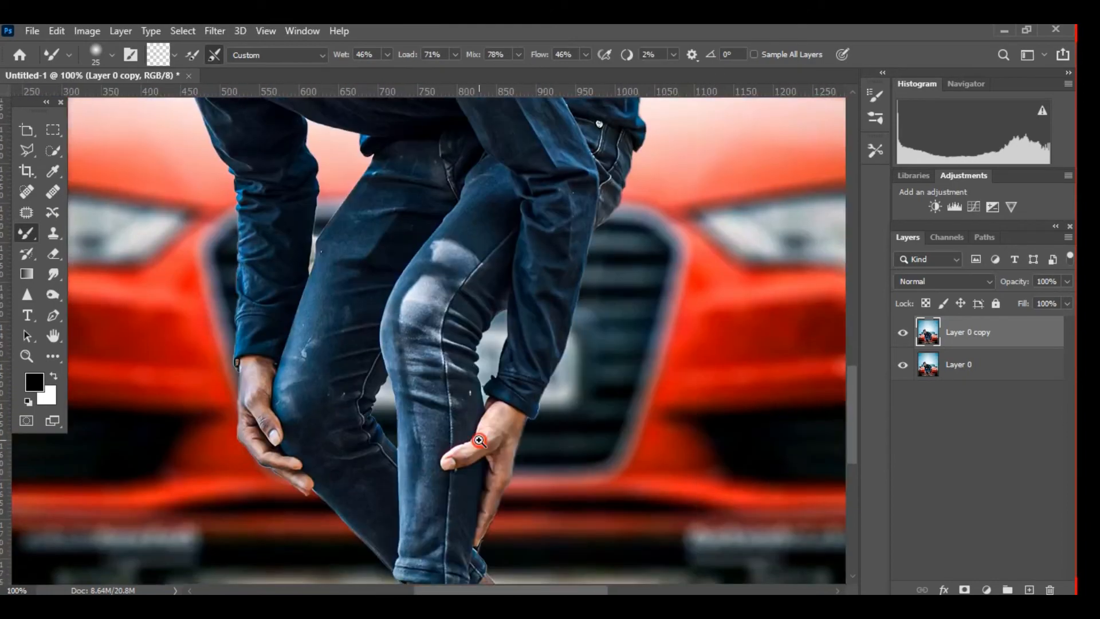
left_click(479, 440, "ctrl")
left_click_drag(494, 566, 495, 512)
key("bracketright")
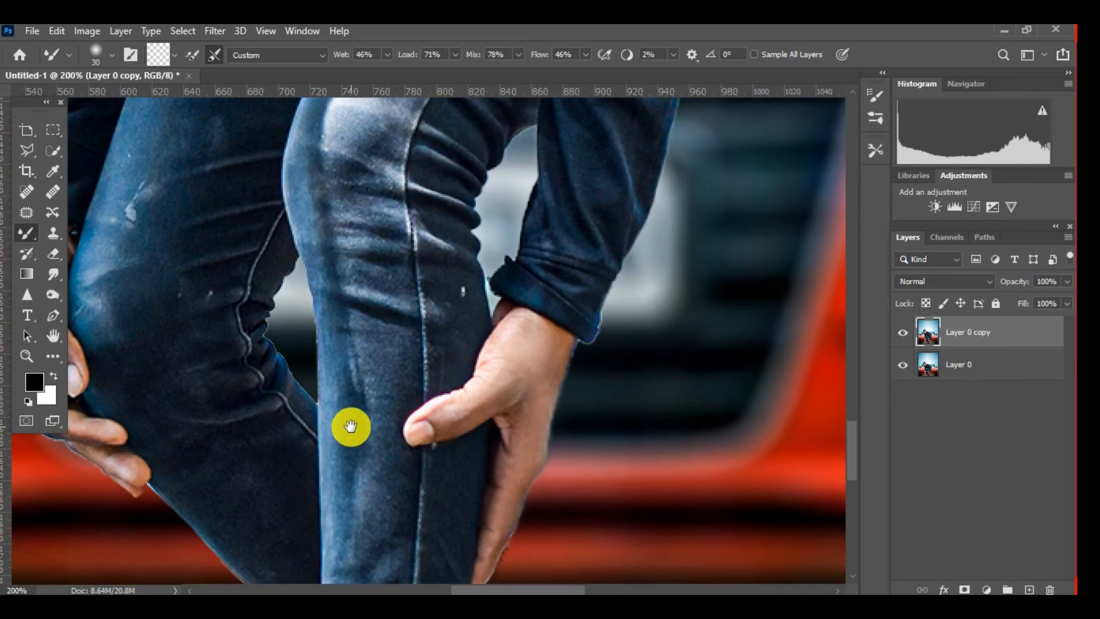
left_click_drag(350, 427, 659, 476)
left_click_drag(400, 405, 423, 447)
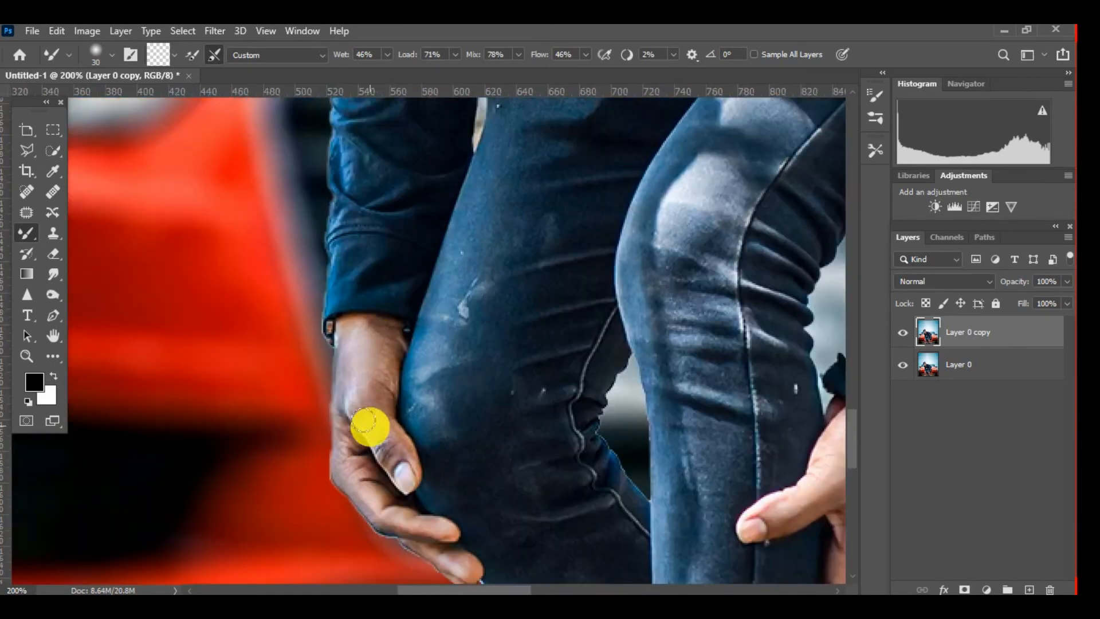
mouse_move(353, 378)
left_mouse_down()
mouse_move(361, 432)
mouse_move(372, 357)
left_mouse_up()
scroll(442, 472, "down", 1)
left_click_drag(506, 472, 491, 406)
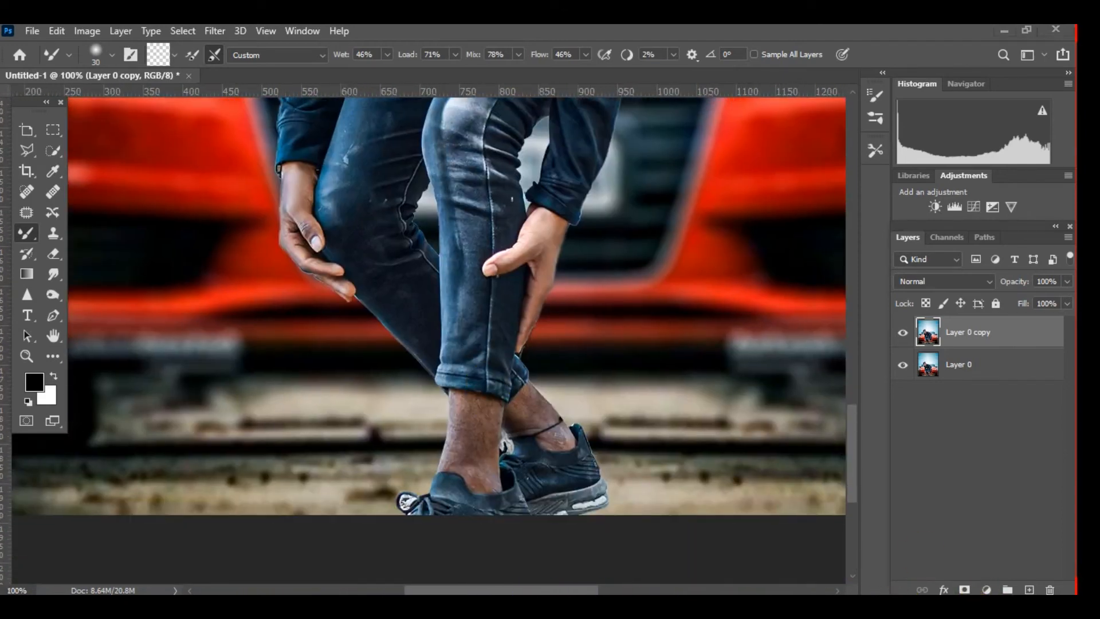
Step: Select the man's bare ankles and both hands with the Quick Selection tool, enlarging its brush to 25
key("ctrl+0")
key("w")
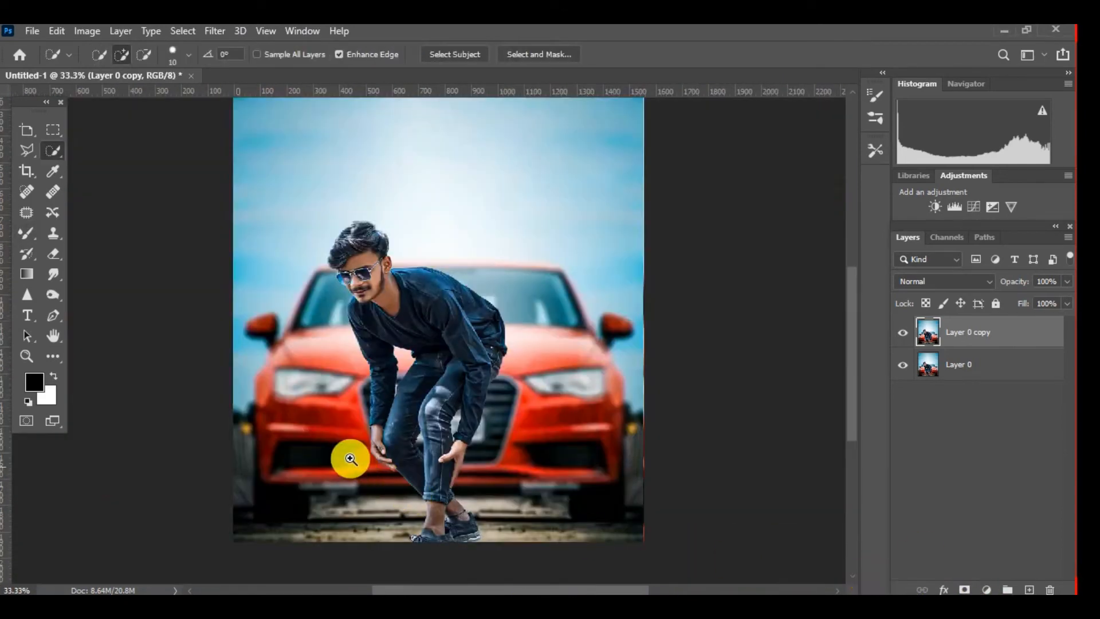
left_click(357, 465)
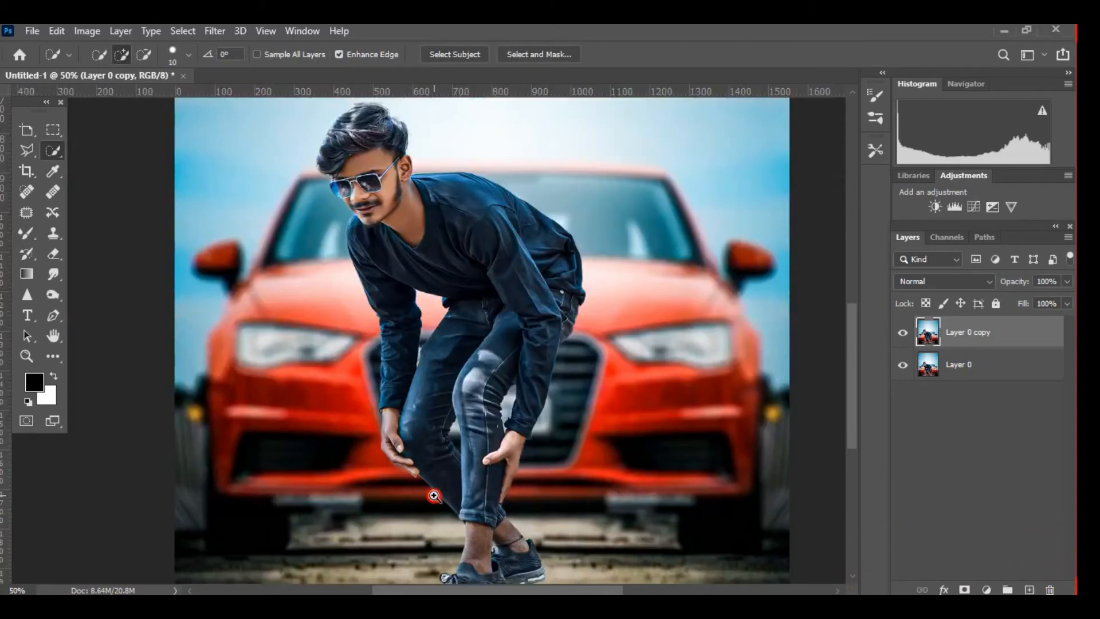
left_click(434, 496)
scroll(500, 412, "down", 2)
left_click(496, 422)
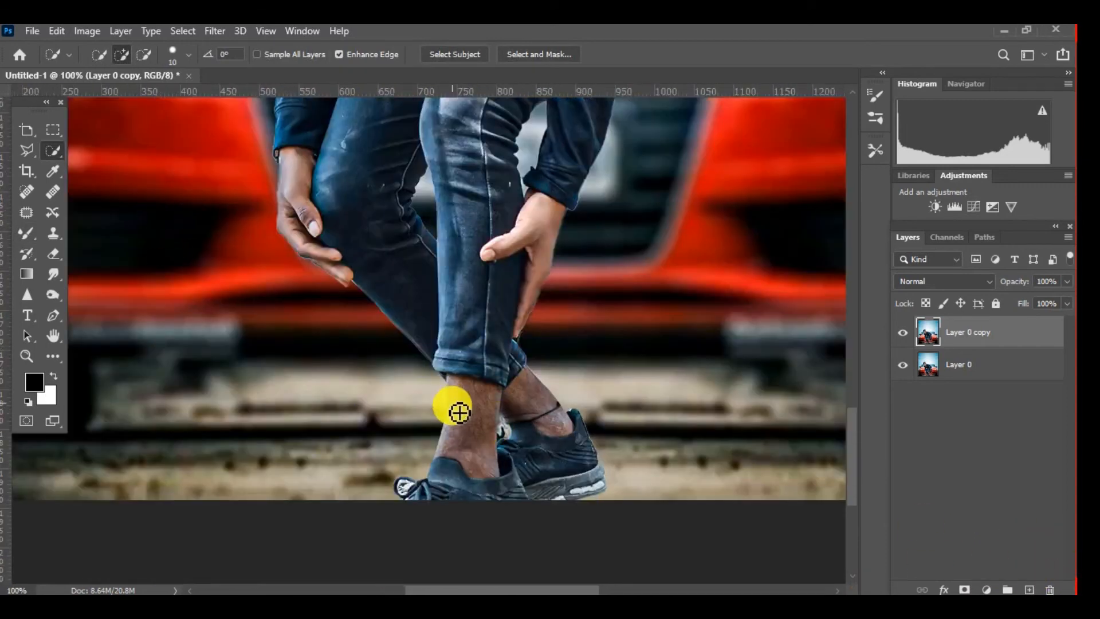
mouse_move(482, 460)
left_mouse_down()
mouse_move(528, 410)
mouse_move(553, 425)
left_mouse_up()
left_click_drag(270, 197, 327, 265)
mouse_move(495, 249)
left_mouse_down()
mouse_move(503, 239)
mouse_move(527, 285)
mouse_move(530, 197)
left_mouse_up()
key("]")
left_click(542, 200)
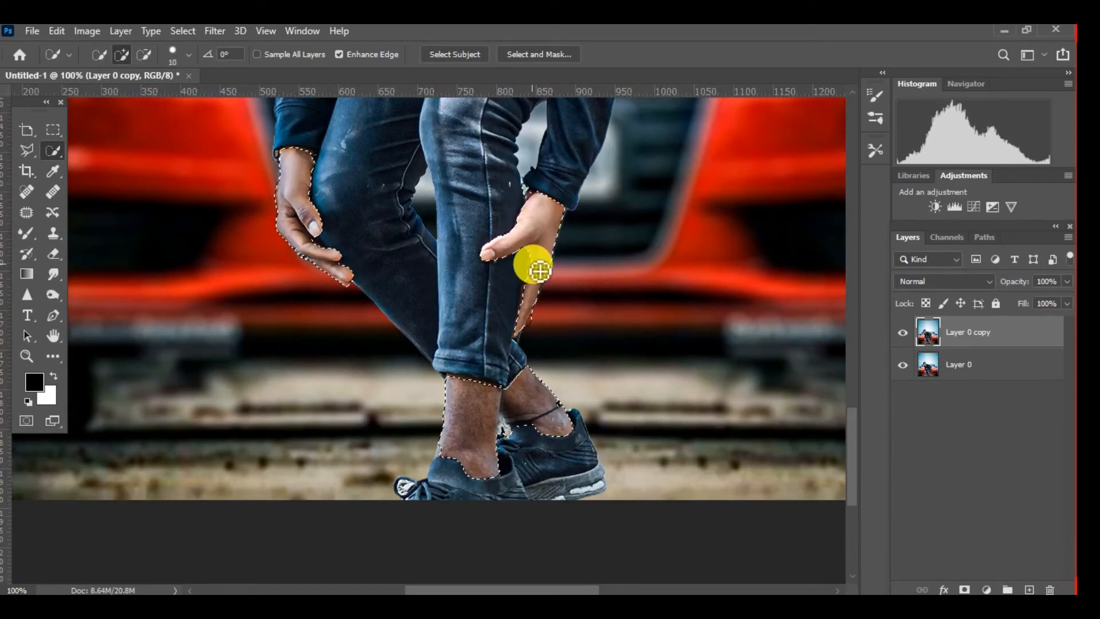
Step: Adjust the tones of the selected hands and ankles with Levels
left_click(87, 30)
mouse_move(138, 65)
left_click(267, 87)
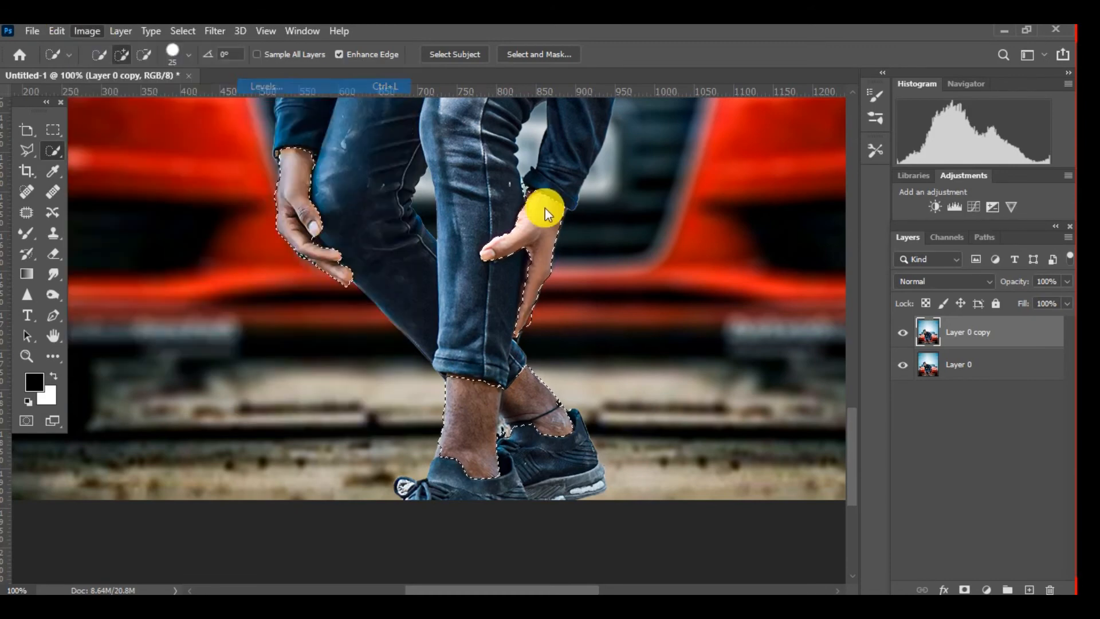
mouse_move(832, 344)
left_mouse_down()
mouse_move(822, 346)
mouse_move(833, 330)
left_mouse_up()
left_click(1002, 197)
Step: Adjust the skin colours of the selected hands and ankles with Selective Color
left_click(87, 31)
left_click(269, 313)
left_click(851, 180)
left_click(851, 209)
left_click(848, 182)
left_click(850, 314)
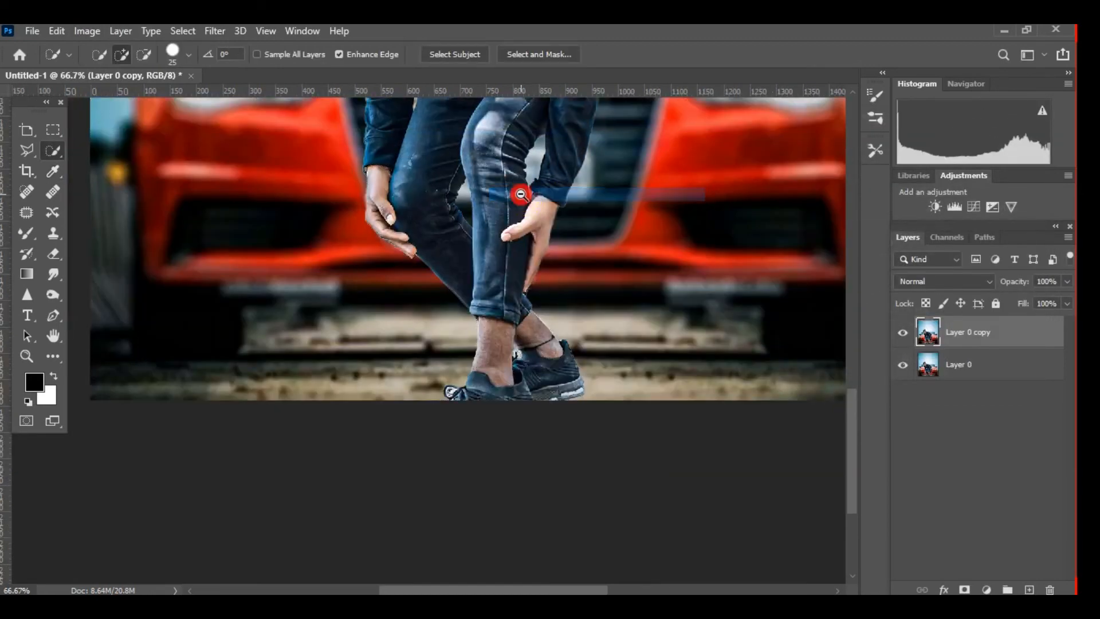
Step: Merge the retouched copy and the original layer into a single layer
scroll(521, 195, "down", 2)
left_click(521, 194, "alt")
left_click(388, 207, "ctrl")
left_click(390, 263, "alt")
left_click(1012, 359, "ctrl")
right_click(1031, 359)
left_click(860, 489)
scroll(356, 334, "up", 1)
Step: In the Camera Raw Filter, set highlights to +15, whites to +14 and the oranges luminance to +7
left_click(217, 31)
left_click(241, 125)
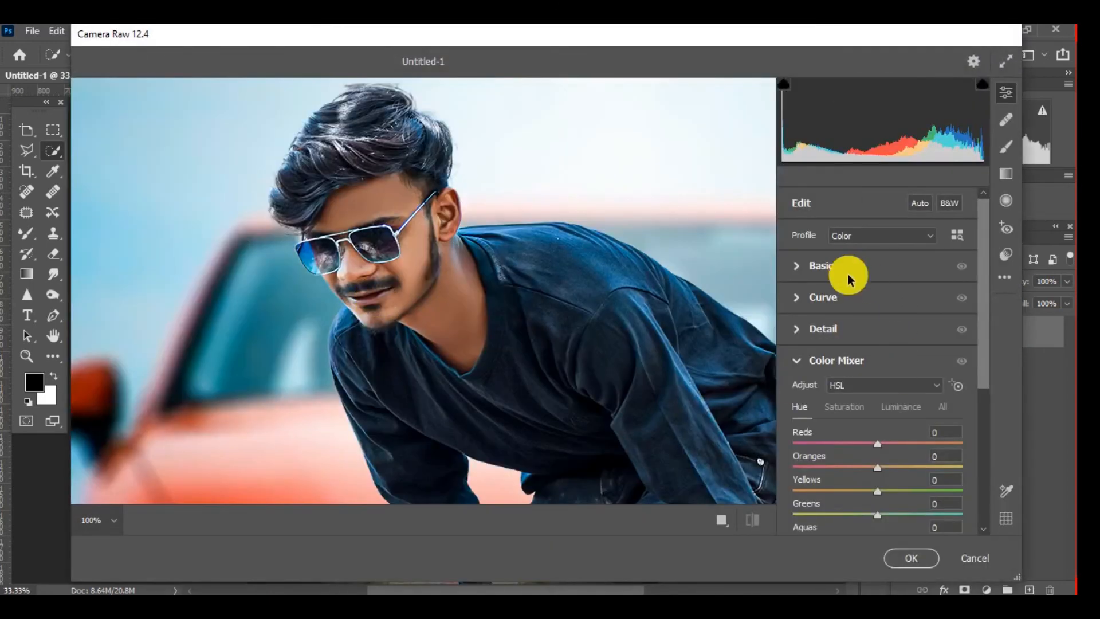
left_click(847, 267)
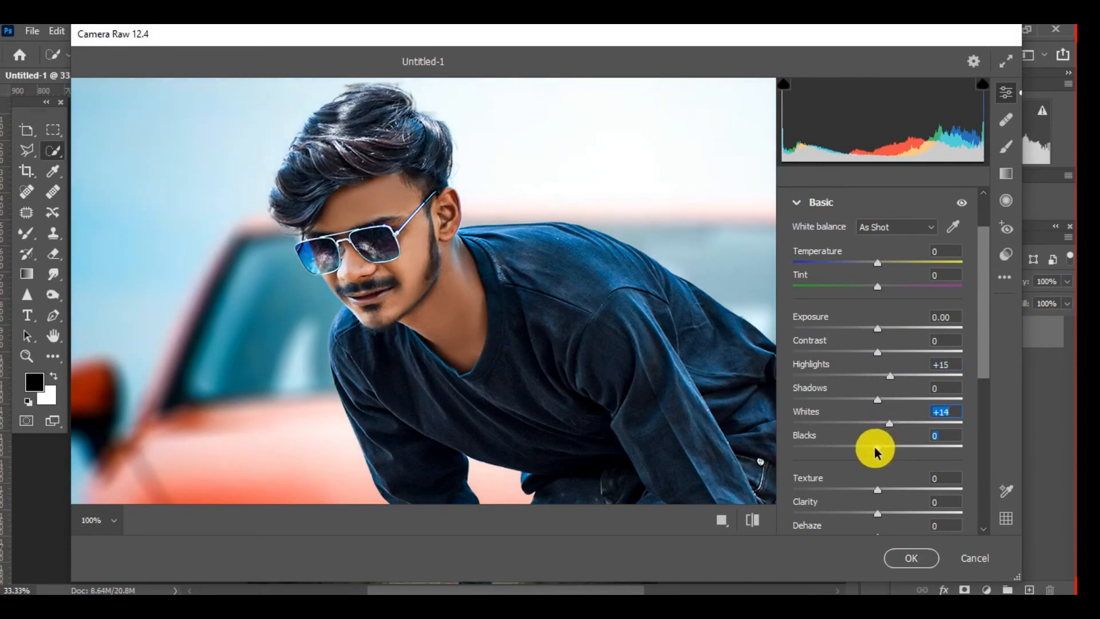
scroll(973, 398, "down", 4)
left_click(860, 483)
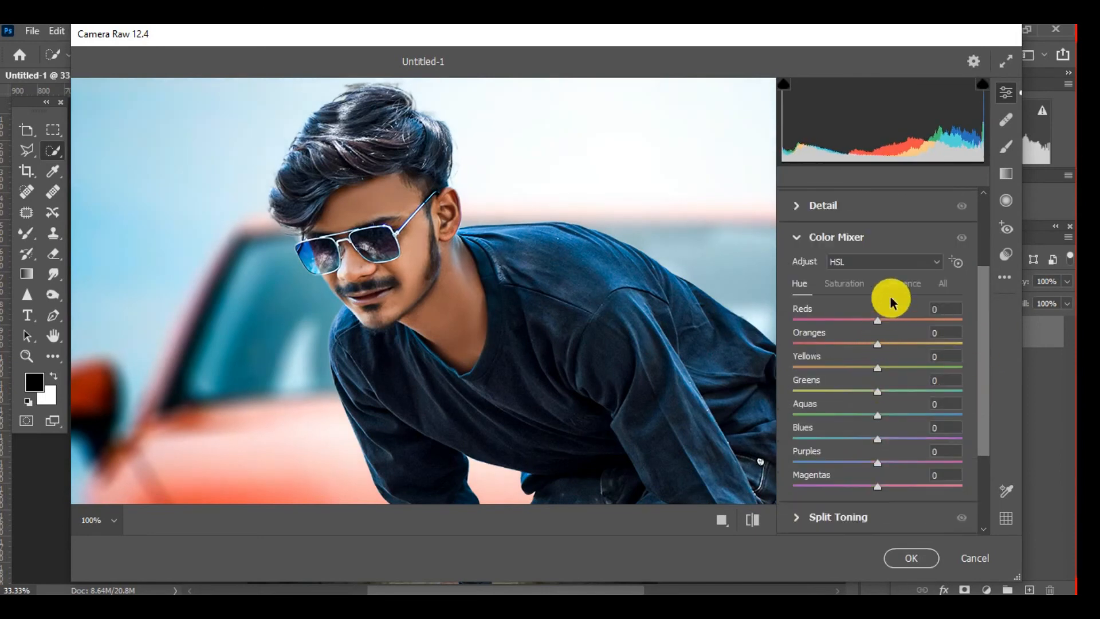
left_click(891, 289)
left_click(405, 268)
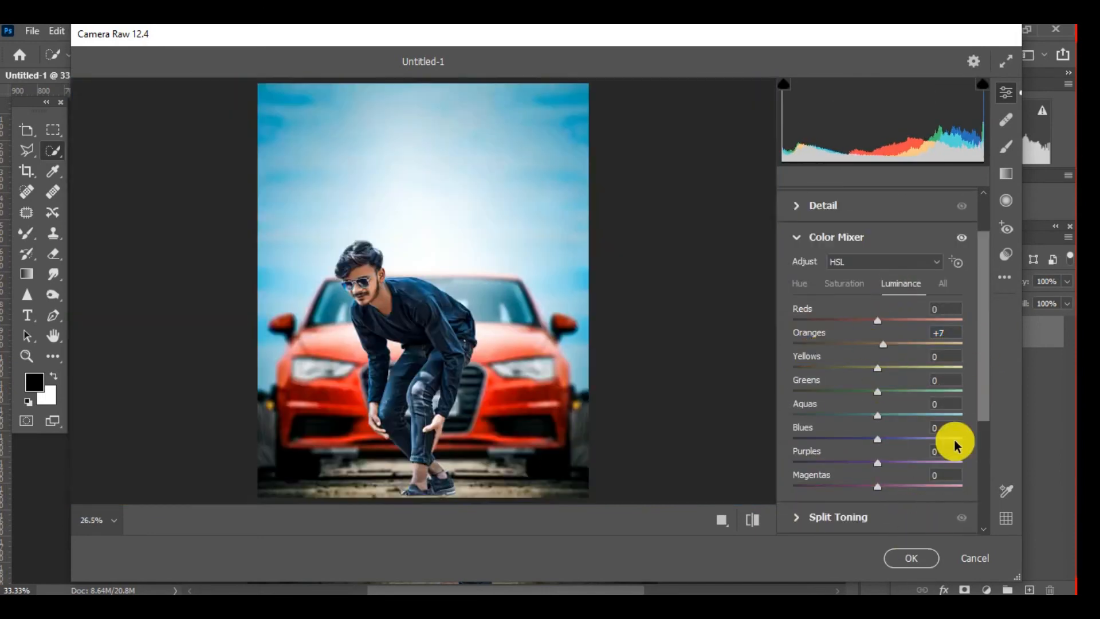
Step: Set sharpening to 6, add slight noise reduction and apply the Camera Raw Filter
scroll(955, 390, "up", 2)
left_click(795, 325)
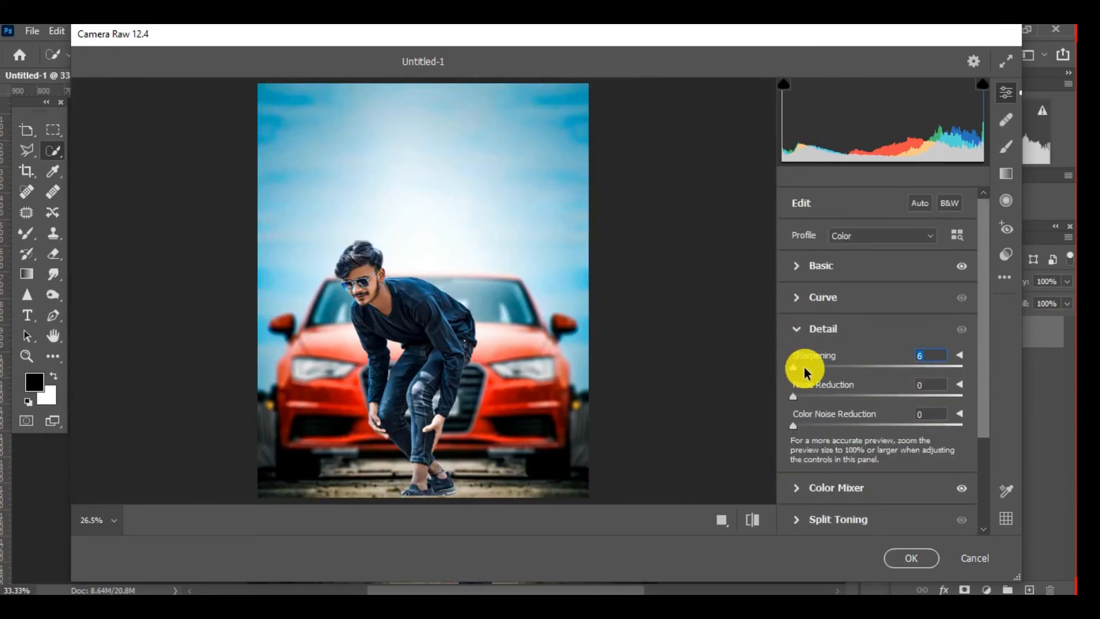
left_click(802, 394)
left_click(911, 558)
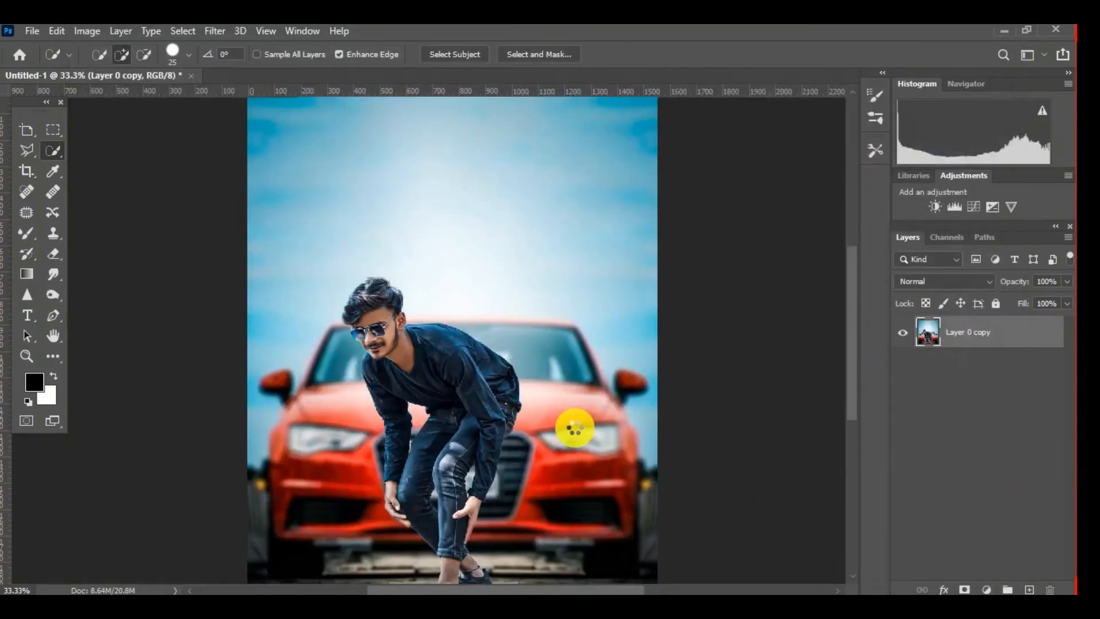
Step: Darken the ground around the man's feet with black-to-transparent linear gradients drawn upward from the image's lower edge
key("ctrl+minus")
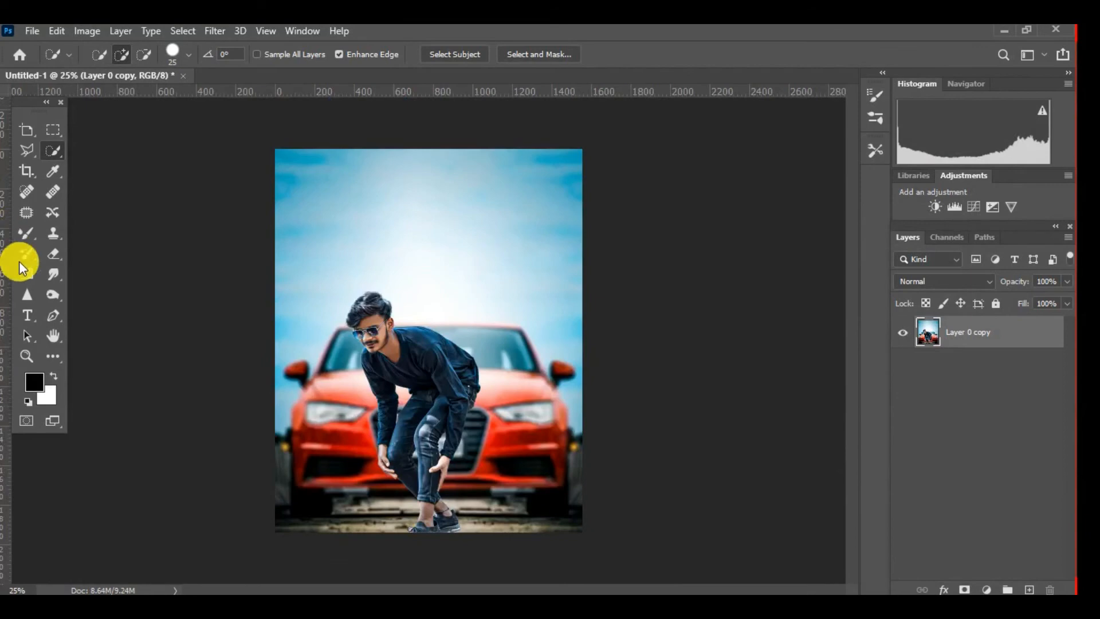
left_click(27, 274)
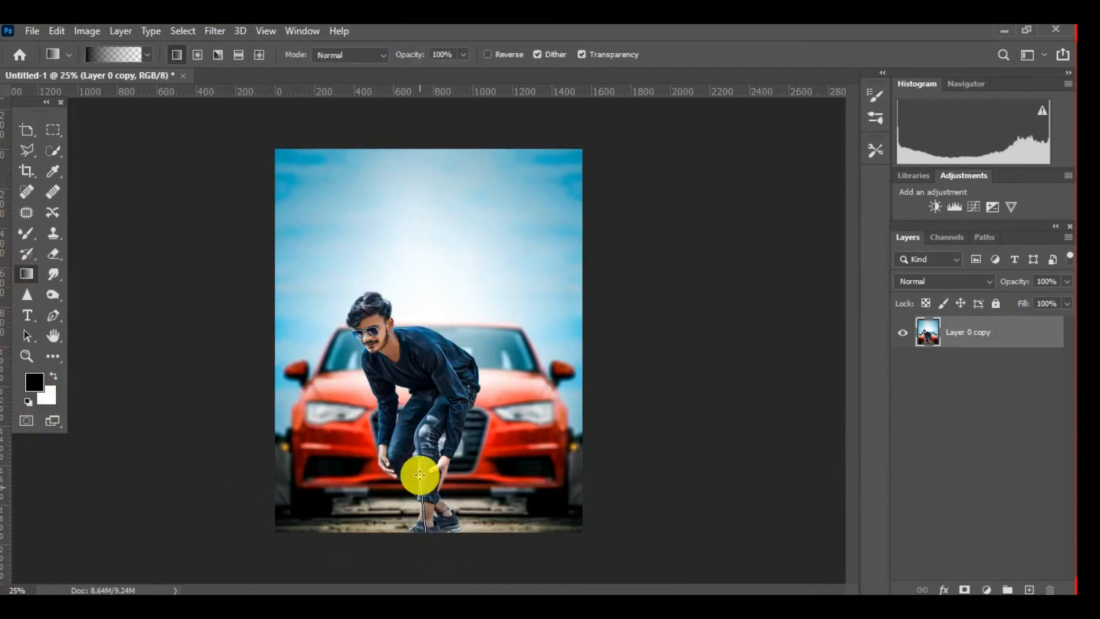
left_click_drag(420, 478, 420, 476)
left_click_drag(438, 552, 437, 466)
left_click_drag(432, 580, 418, 440)
left_click(398, 391, "ctrl")
key("ctrl+minus")
left_click(376, 305, "ctrl")
key("ctrl+minus")
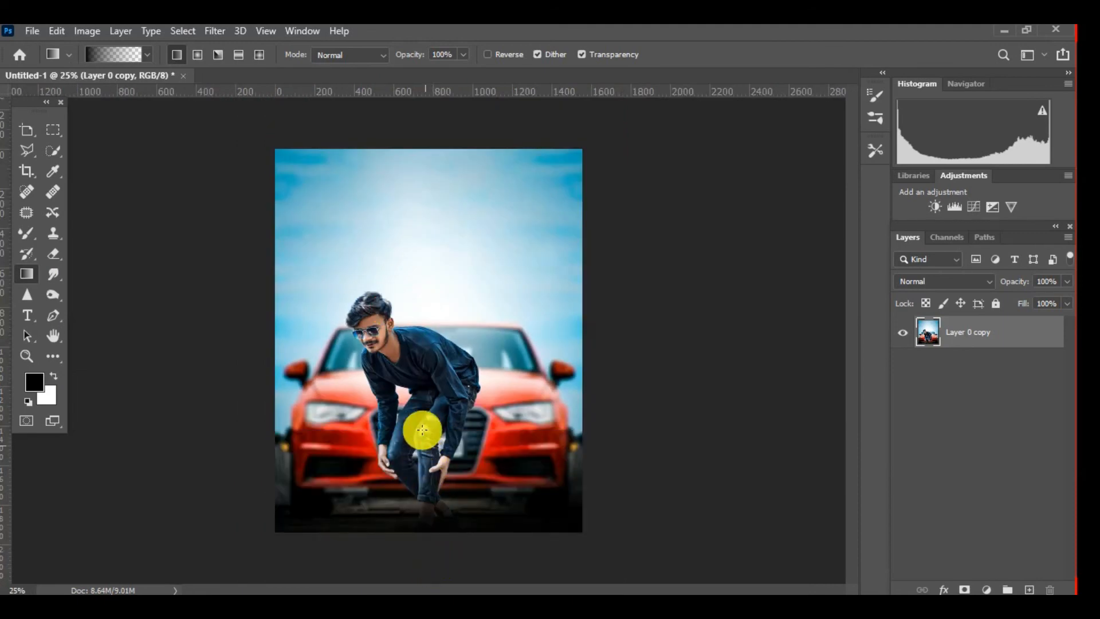
Step: Select the man's hair, face and neck with the Quick Selection tool
left_click(344, 287, "ctrl")
left_click(253, 296, "ctrl")
left_click(253, 296, "ctrl")
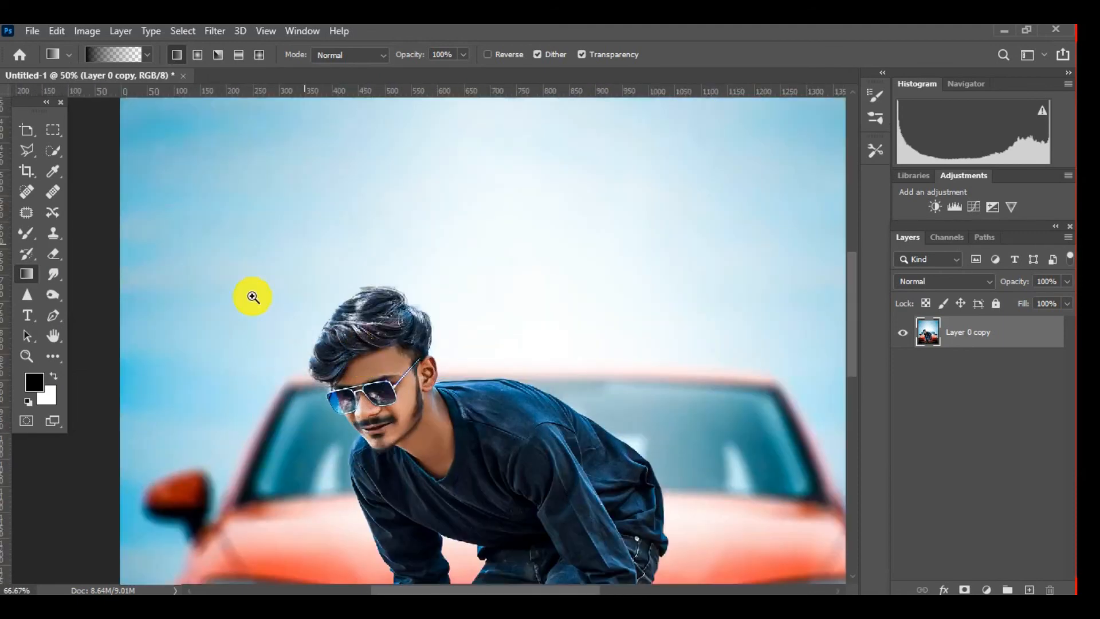
left_click(61, 148)
mouse_move(373, 349)
left_mouse_down()
mouse_move(440, 439)
mouse_move(364, 312)
mouse_move(363, 420)
left_mouse_up()
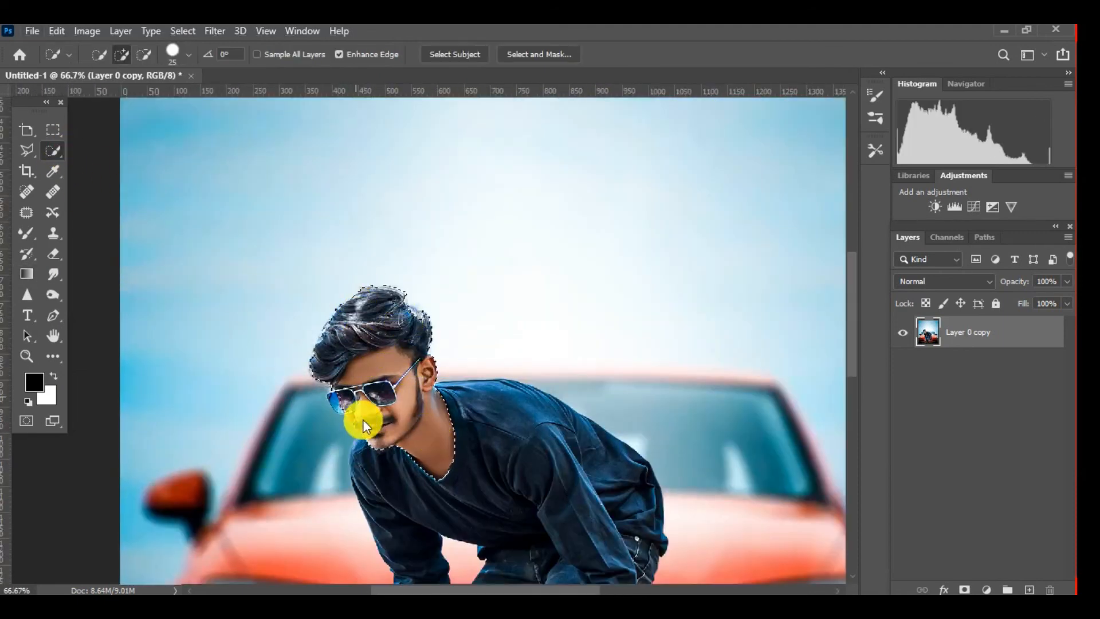
Step: Adjust the colours of the selected face and neck with Selective Color
left_click(87, 31)
mouse_move(114, 69)
left_click(304, 314)
left_click_drag(860, 329, 838, 330)
left_click(849, 181)
left_click(853, 194)
left_click(1007, 152)
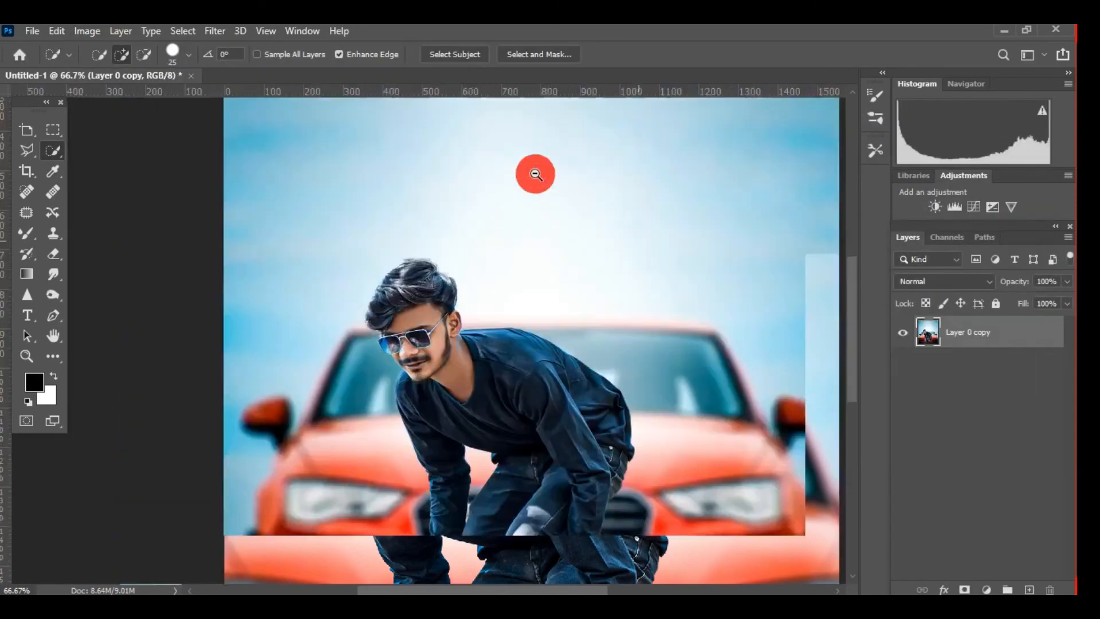
scroll(533, 172, "down", 2)
scroll(463, 283, "up", 3)
scroll(463, 283, "down", 2)
scroll(525, 352, "down", 1)
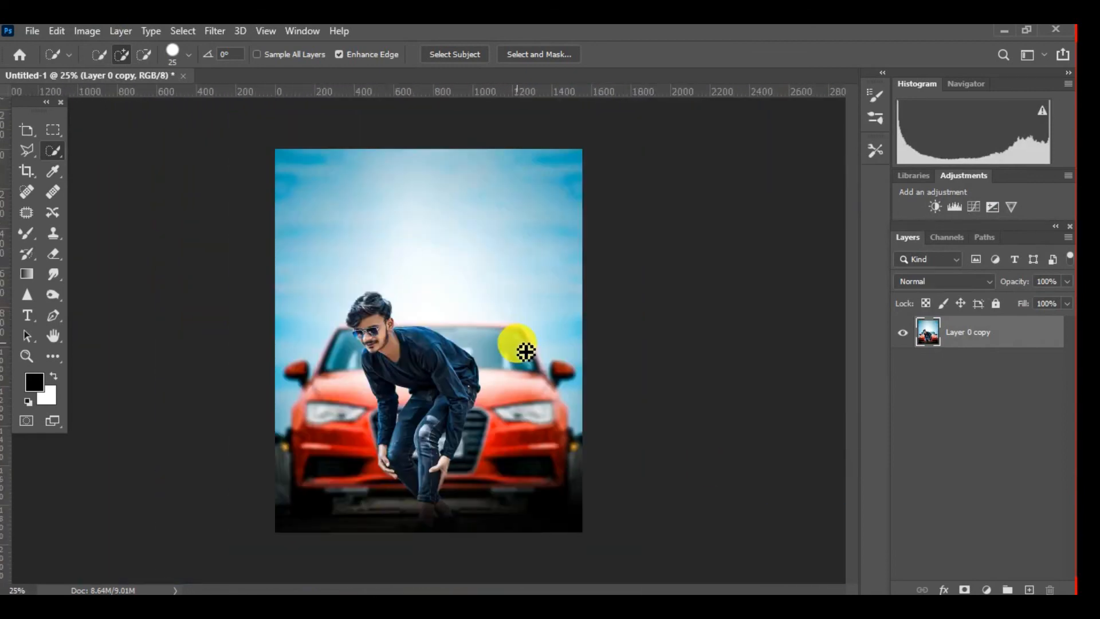